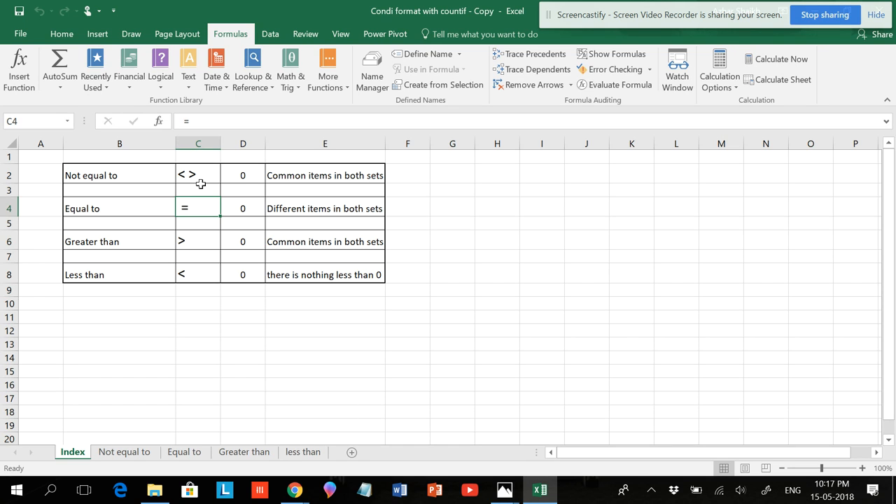
Open the Not equal to sheet and view the COUNTIF function's arguments in cell E2 without keeping the entry.
left_click(125, 453)
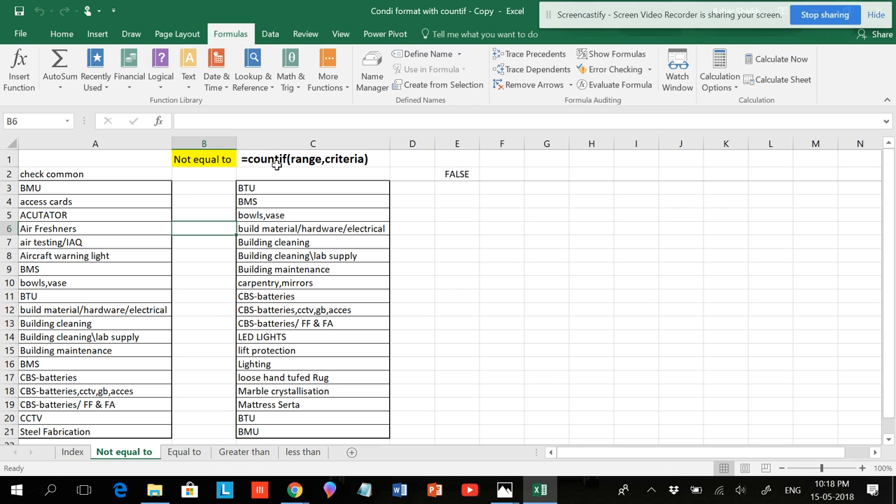
left_click(449, 175)
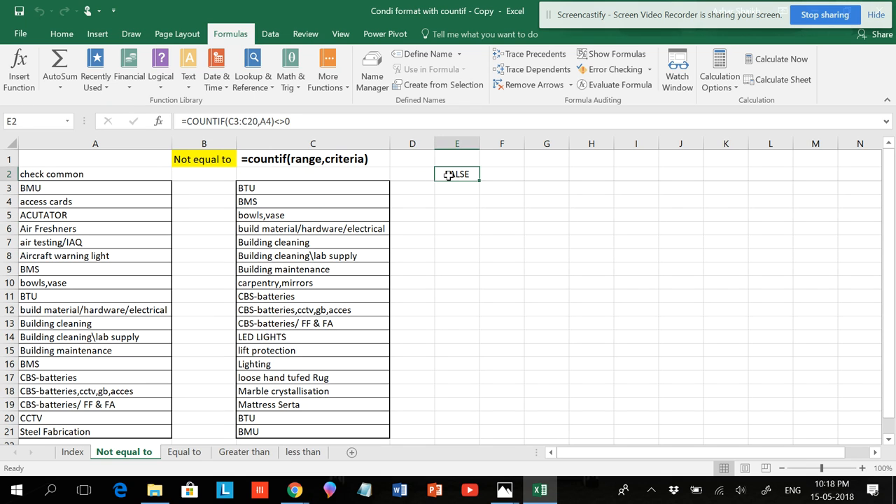
type("=")
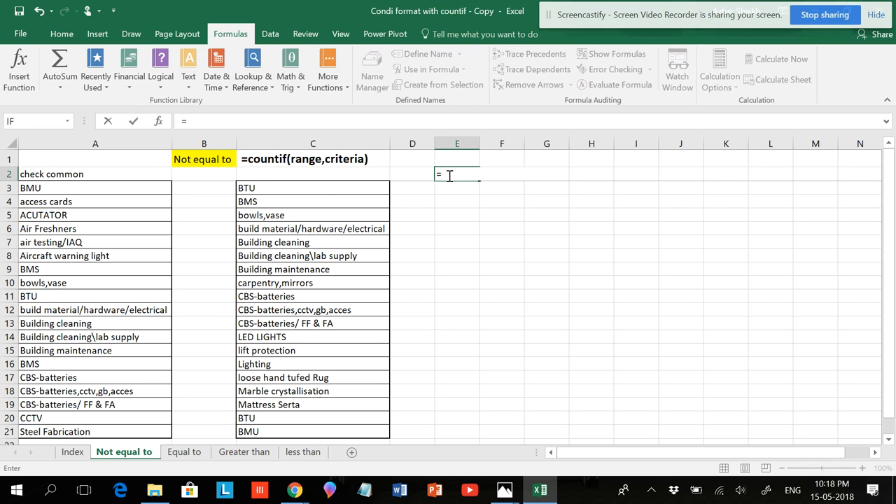
type("countif")
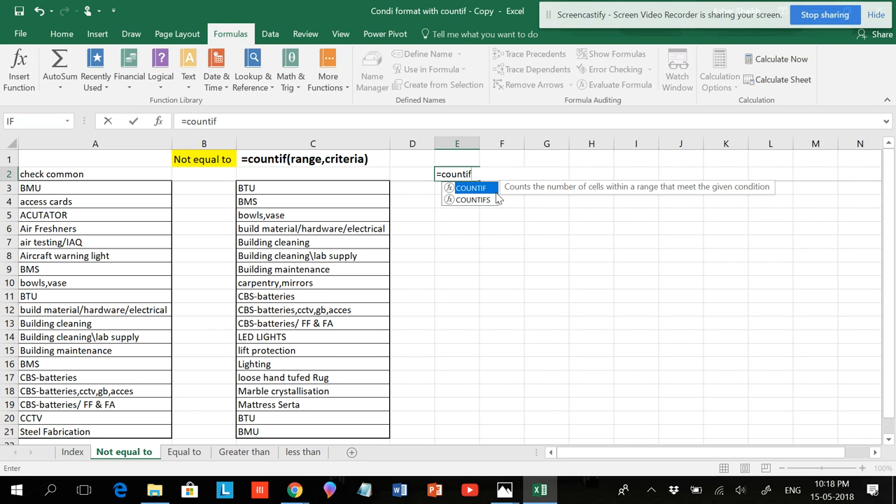
type("(")
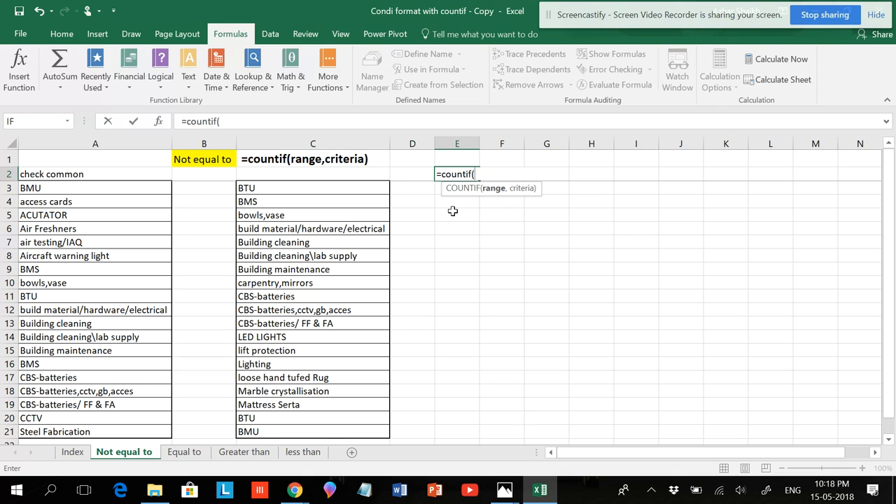
key("Escape")
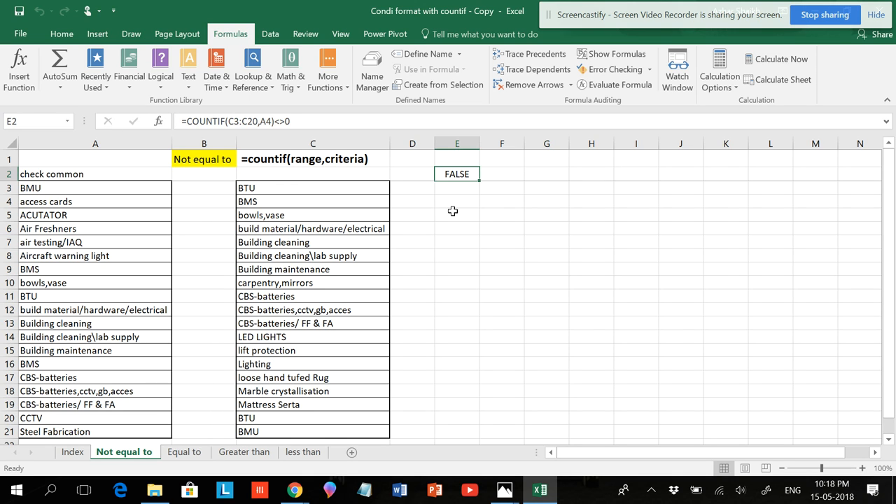
Examine the two item lists in A3:A21 and C3:C21 for comparison.
left_click_drag(116, 187, 112, 432)
left_click_drag(333, 192, 318, 430)
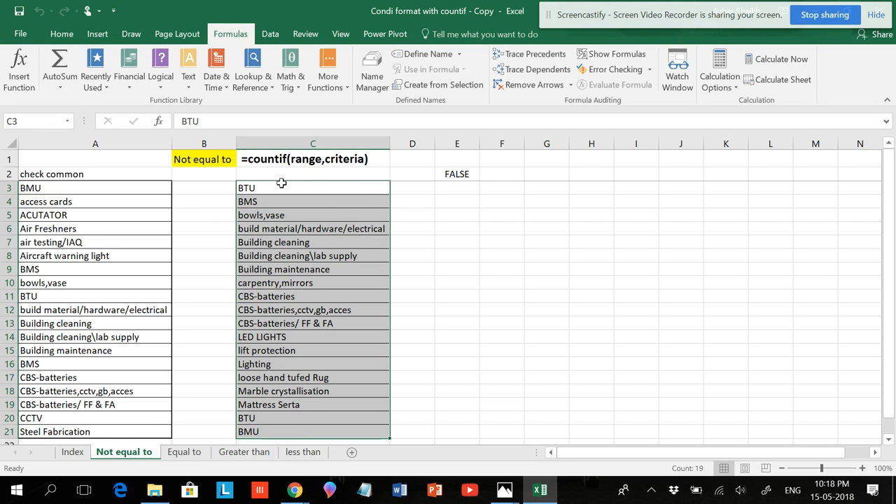
left_click_drag(279, 183, 279, 433)
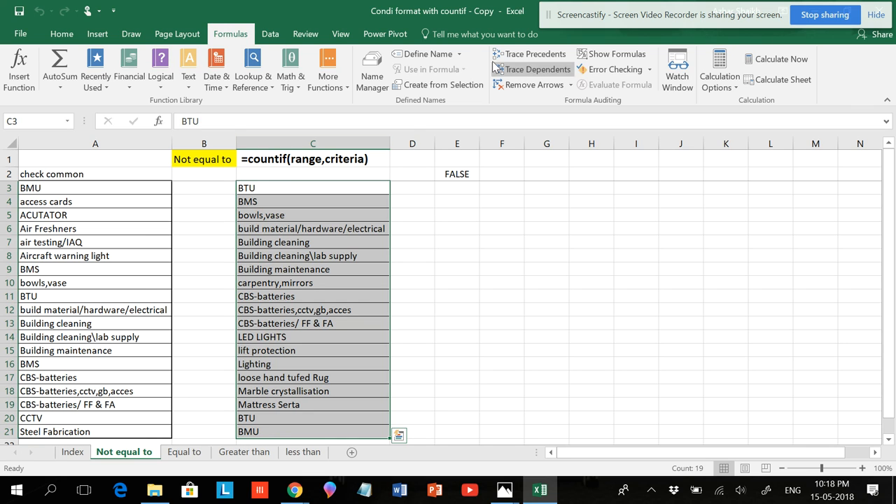
left_click(270, 33)
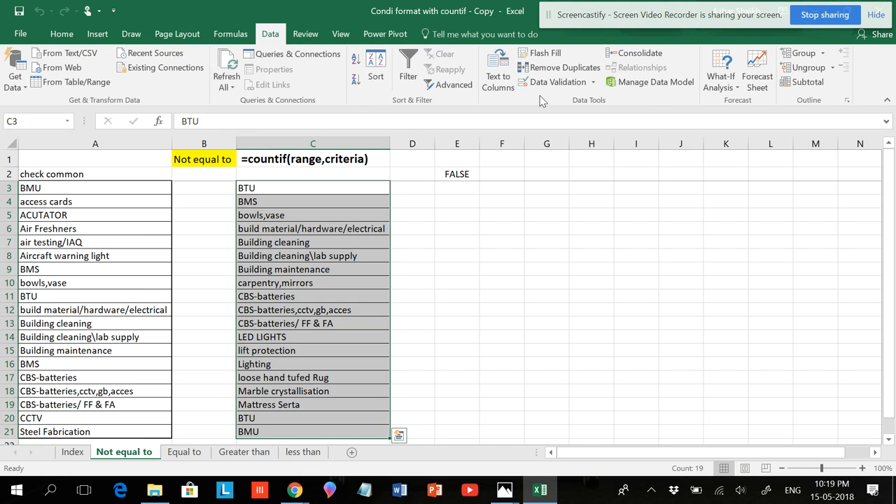
left_click_drag(137, 189, 280, 432)
left_click(560, 68)
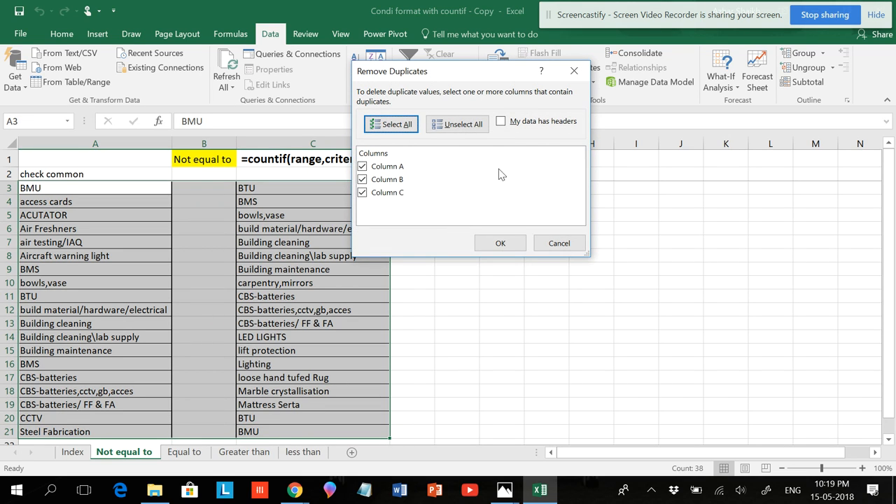
left_click(559, 243)
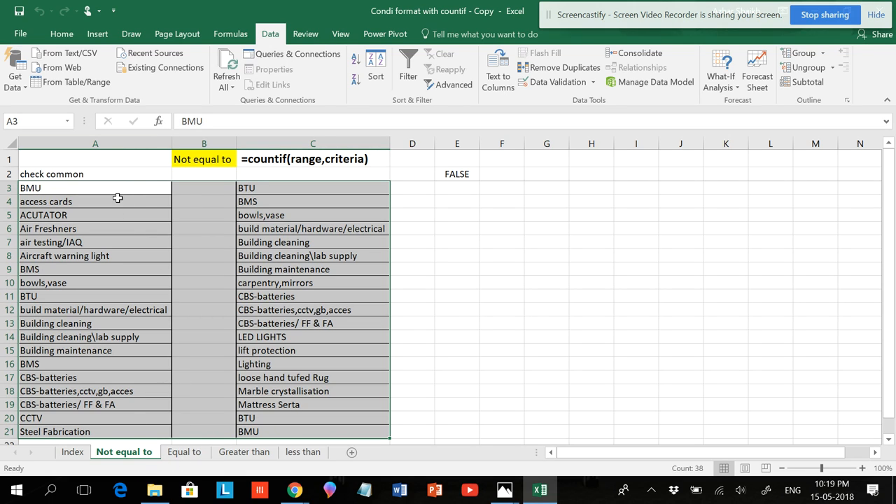
Check the Not equal to operator on the Index sheet and return to the Not equal to sheet.
left_click(75, 452)
left_click(180, 177)
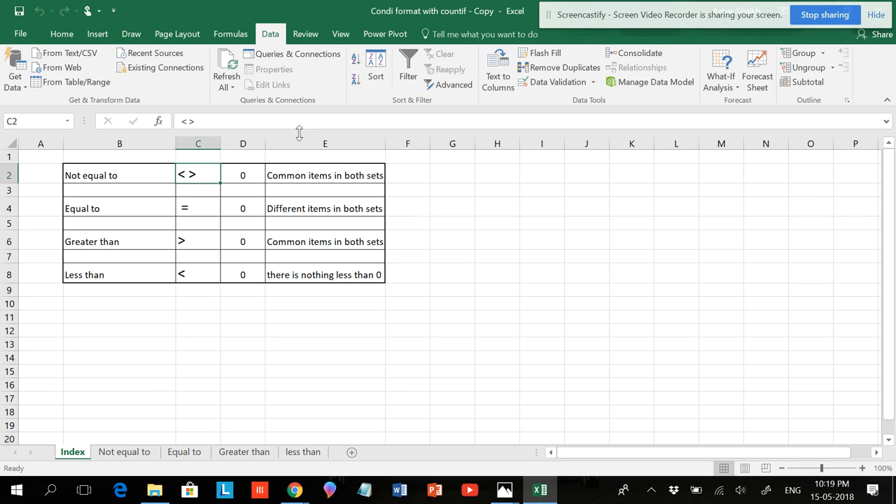
left_click(119, 451)
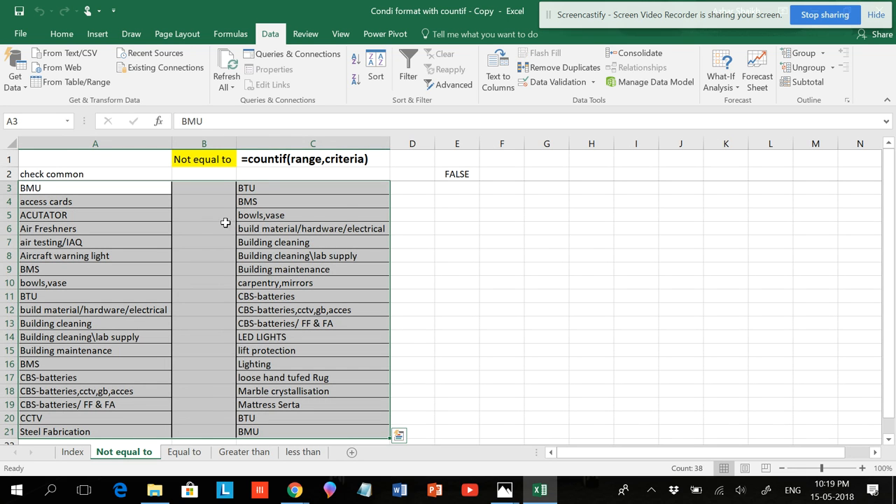
left_click(73, 453)
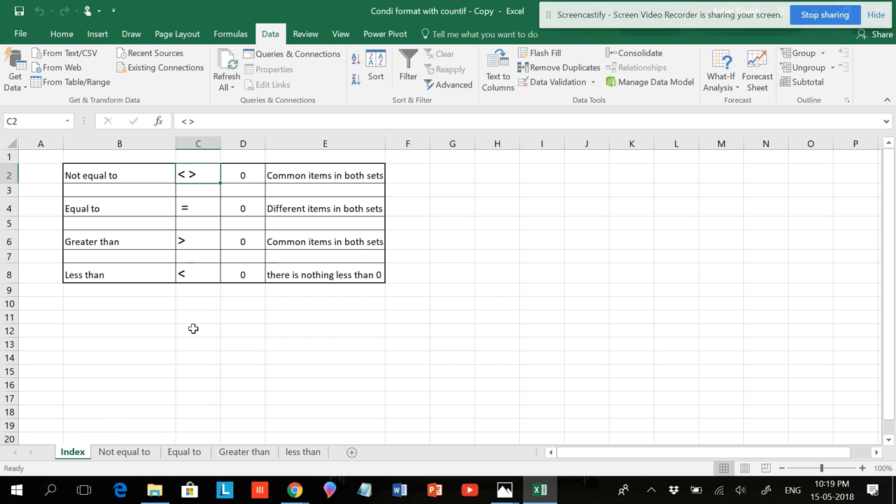
left_click(140, 454)
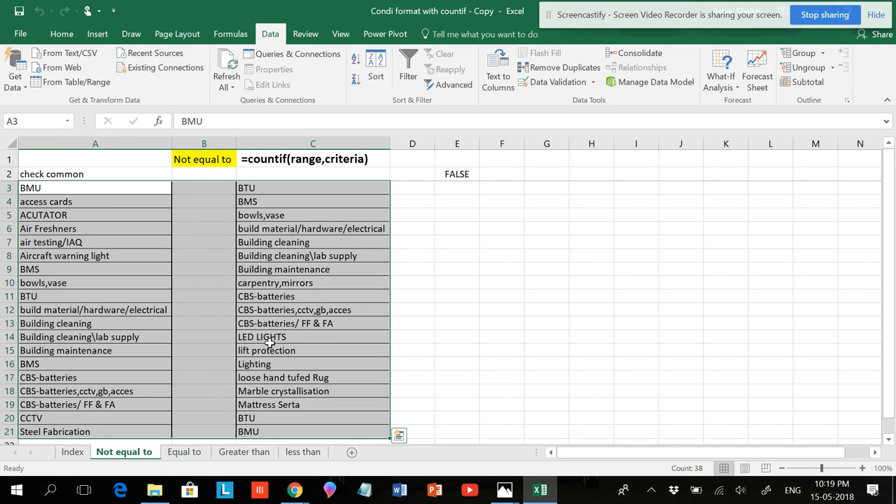
Look through the first item list in A3:A21.
left_click(133, 185)
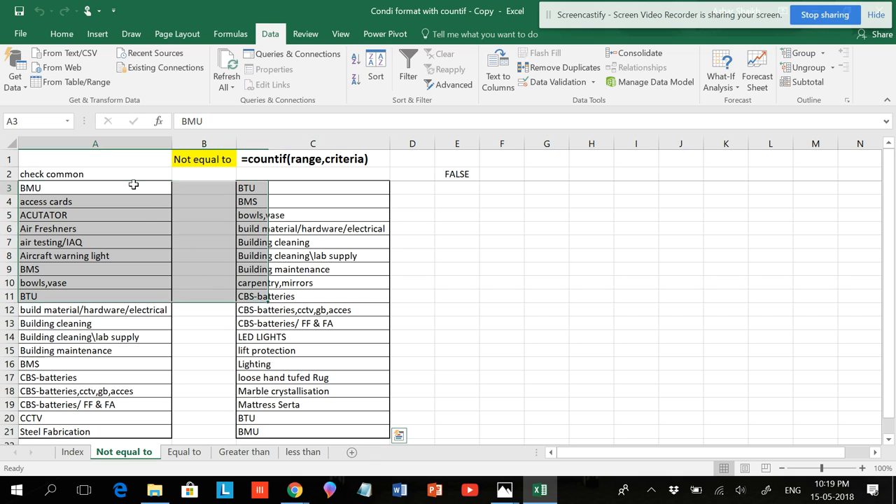
left_click_drag(133, 185, 102, 432)
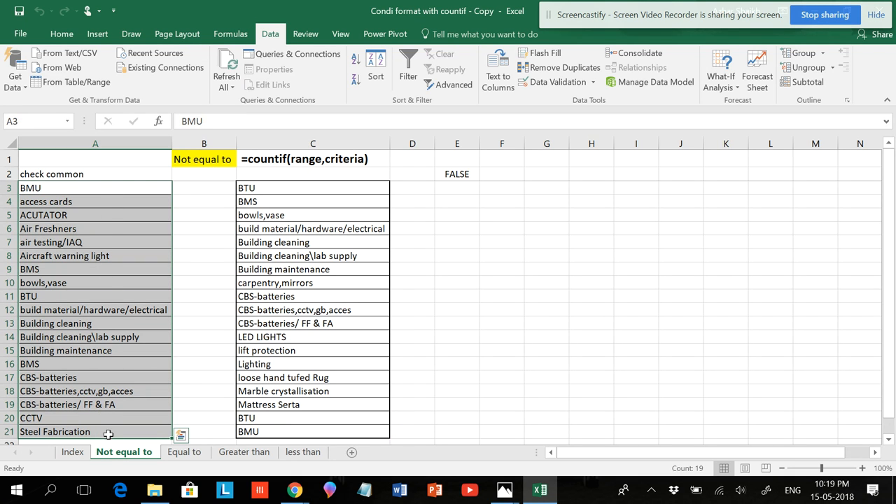
left_click_drag(121, 184, 124, 432)
scroll(109, 316, "down", 6)
scroll(110, 316, "up", 6)
left_click_drag(116, 187, 115, 428)
Start a new conditional formatting rule for A3:A21 that uses a formula to determine which cells to format.
left_click(61, 35)
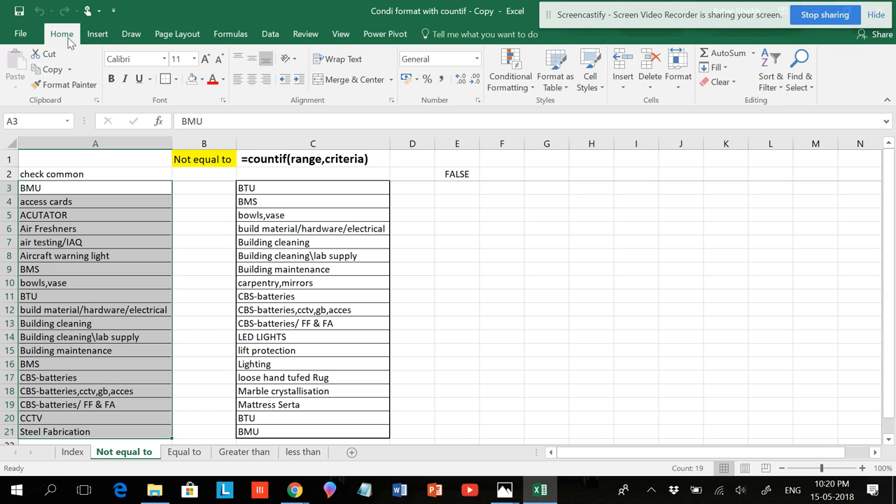
left_click(531, 92)
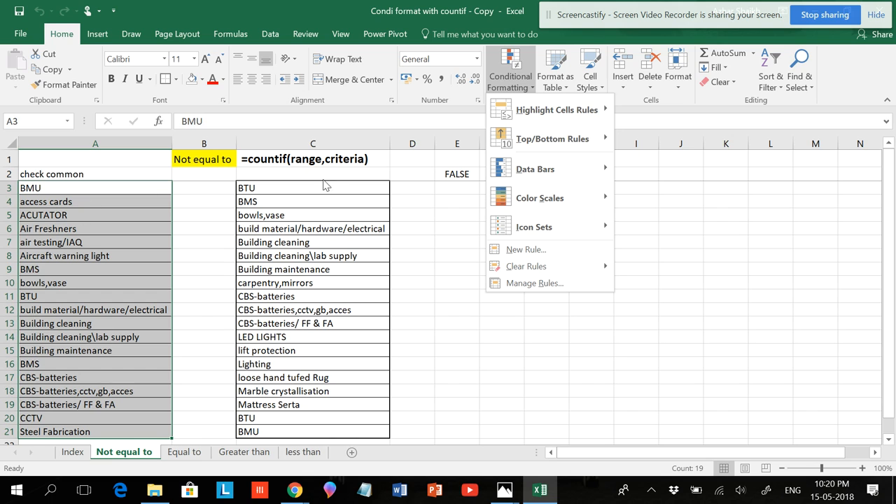
left_click(90, 190)
left_click_drag(90, 190, 112, 431)
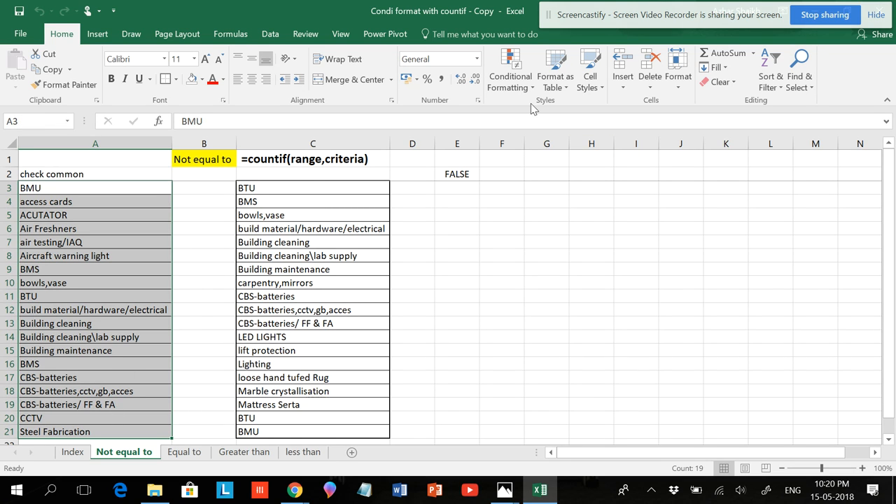
left_click(511, 83)
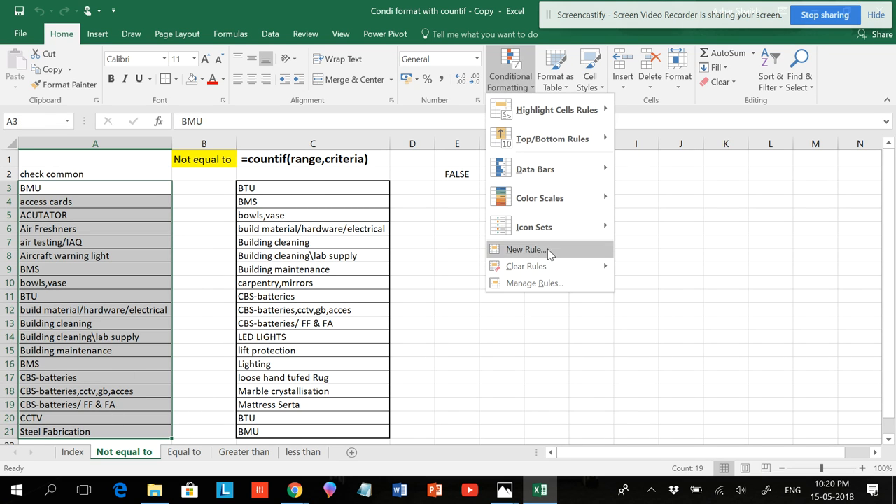
left_click(522, 250)
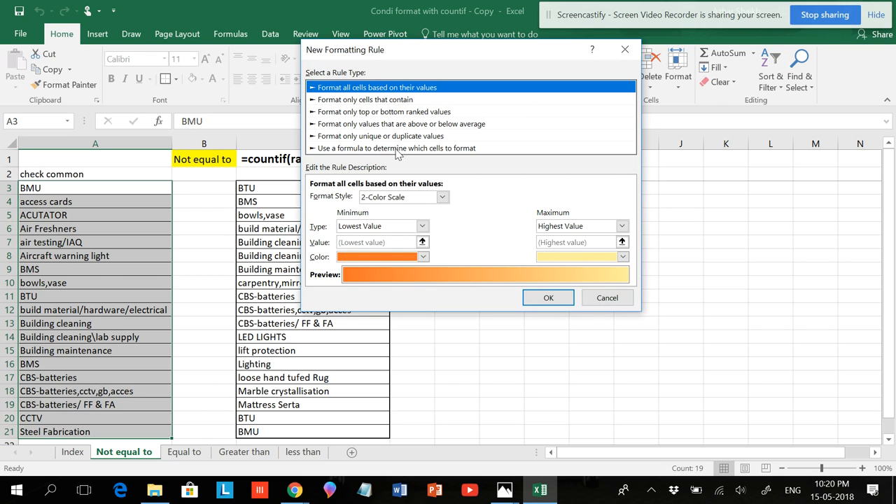
left_click(437, 148)
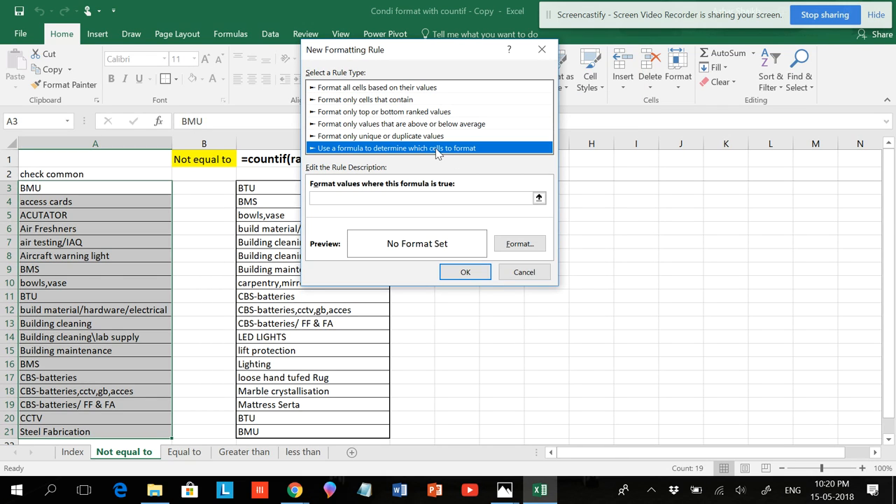
left_click_drag(439, 53, 556, 116)
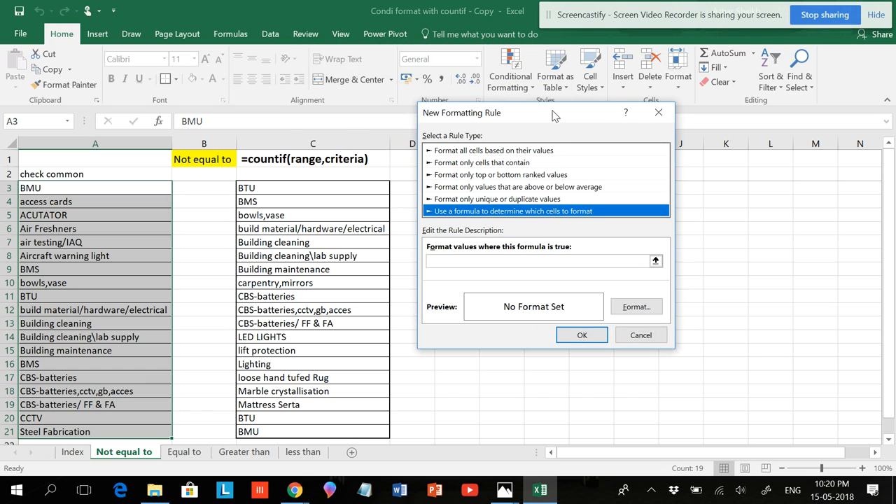
Enter the rule formula =countif($C$3:$C$21,$A3)<>0 to match list items that also occur in C3:C21.
left_click(468, 262)
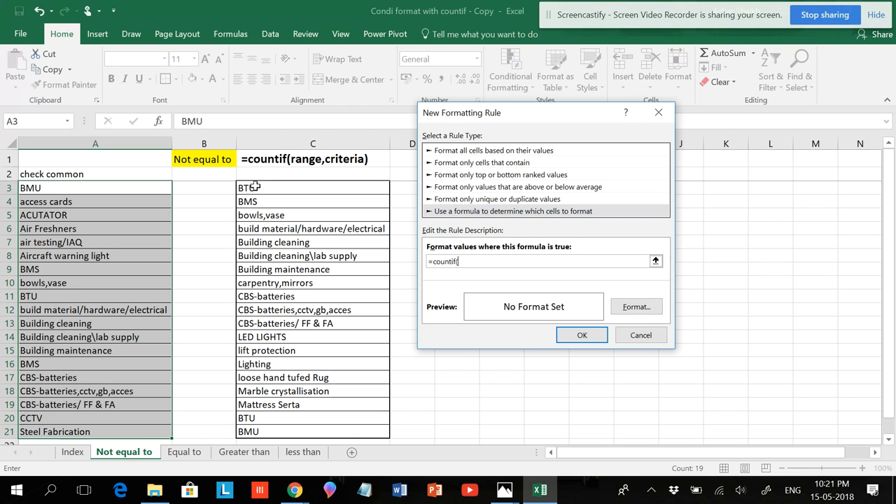
left_click_drag(255, 187, 246, 427)
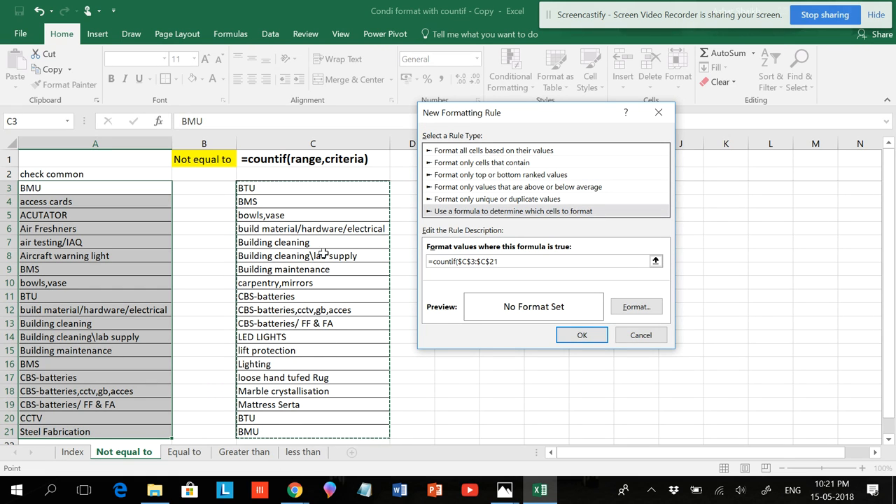
scroll(329, 337, "down", 2)
scroll(308, 189, "up", 2)
type(",")
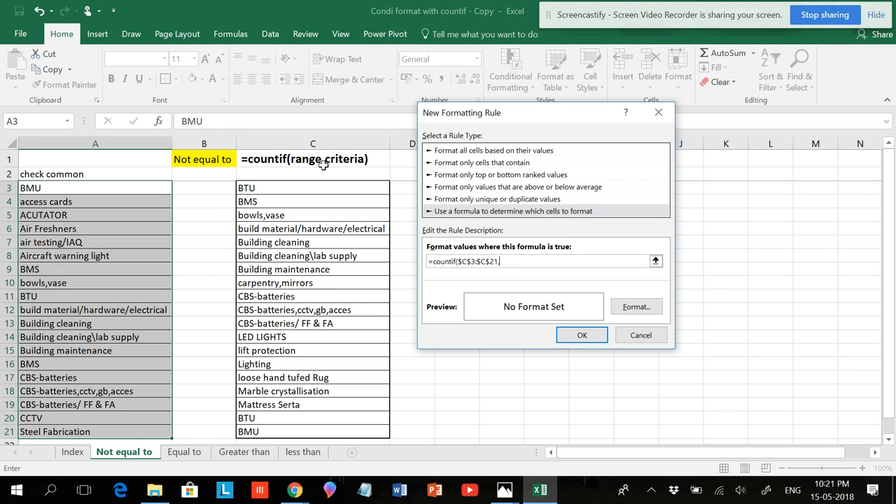
left_click(130, 187)
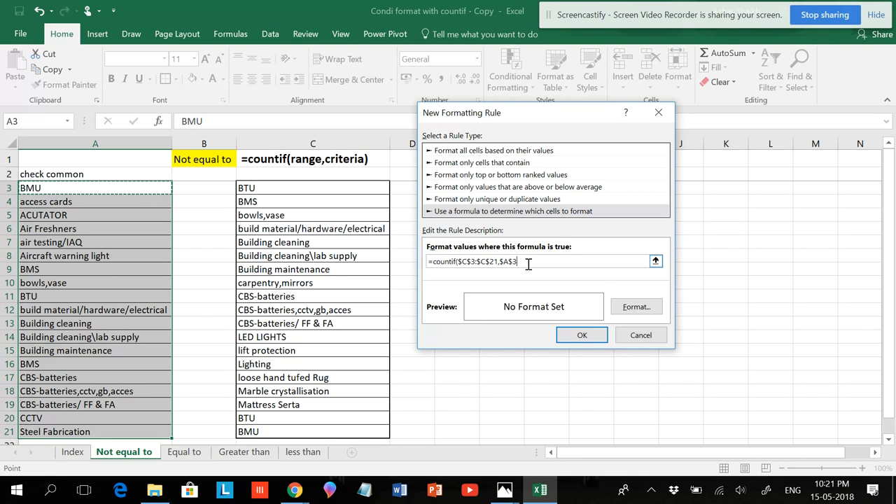
key("F4")
type(")<>0")
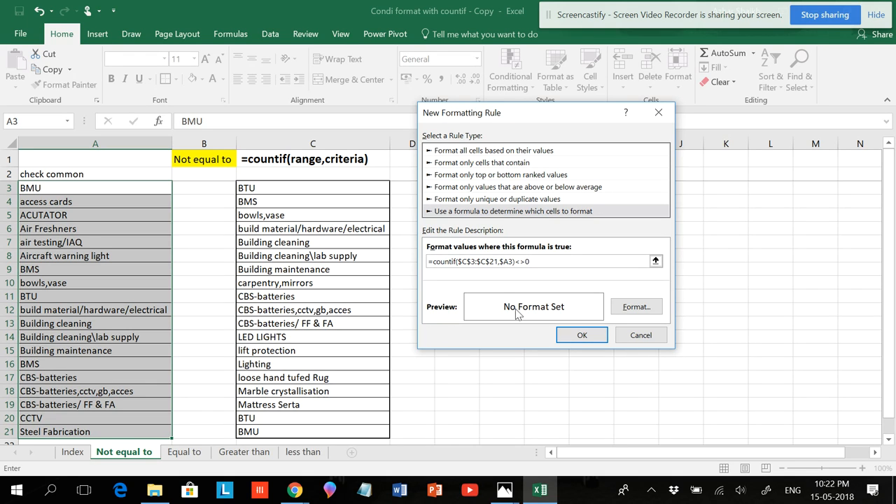
Set the rule's format to an outline border and a light blue background fill.
left_click(636, 309)
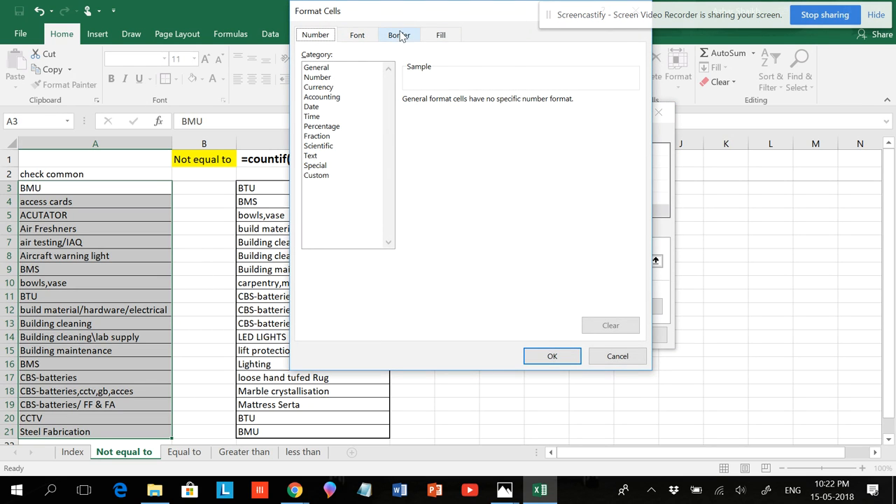
left_click(401, 37)
left_click(499, 84)
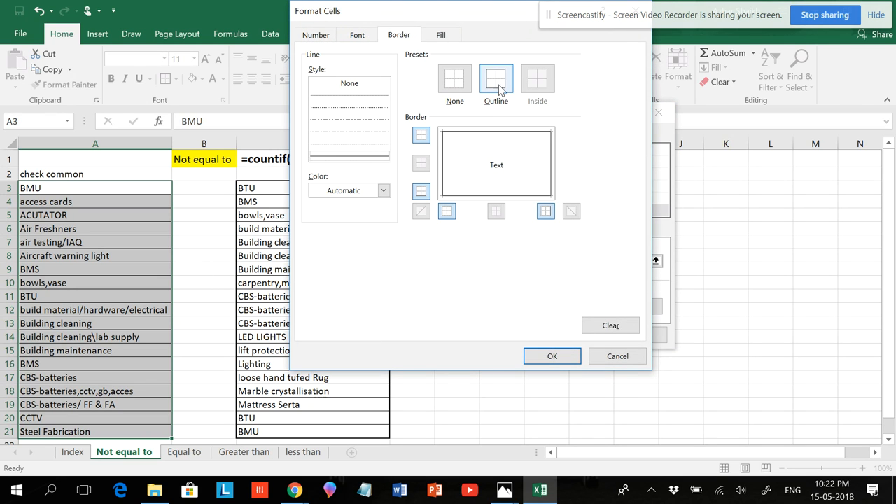
left_click(444, 35)
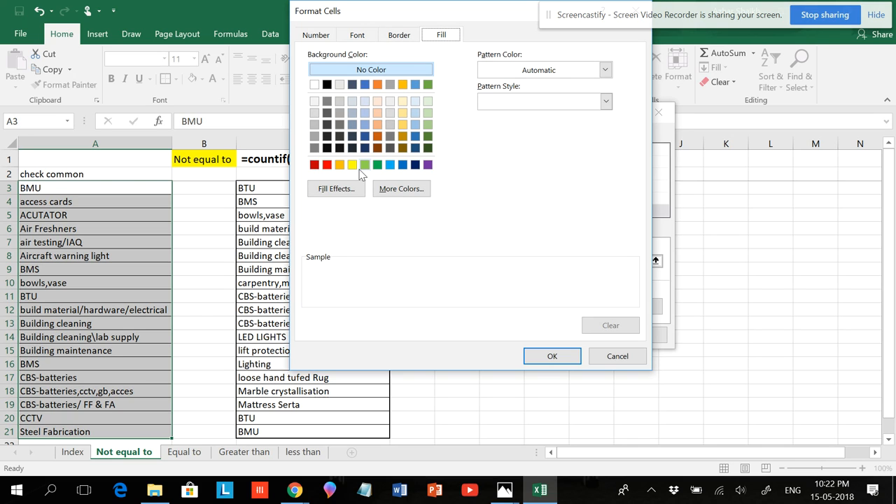
left_click(365, 103)
left_click(366, 114)
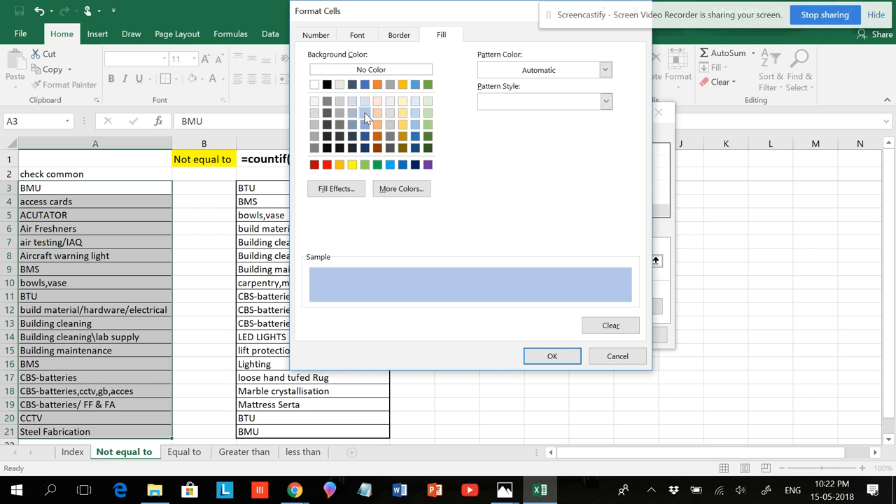
Look through the font, number, border and fill pattern options, including custom pattern colors, available for the rule's format.
left_click(357, 35)
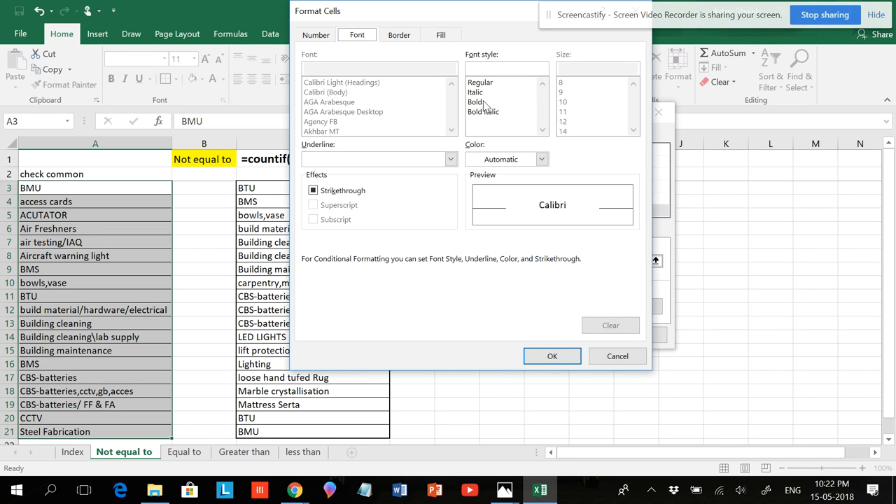
left_click(319, 37)
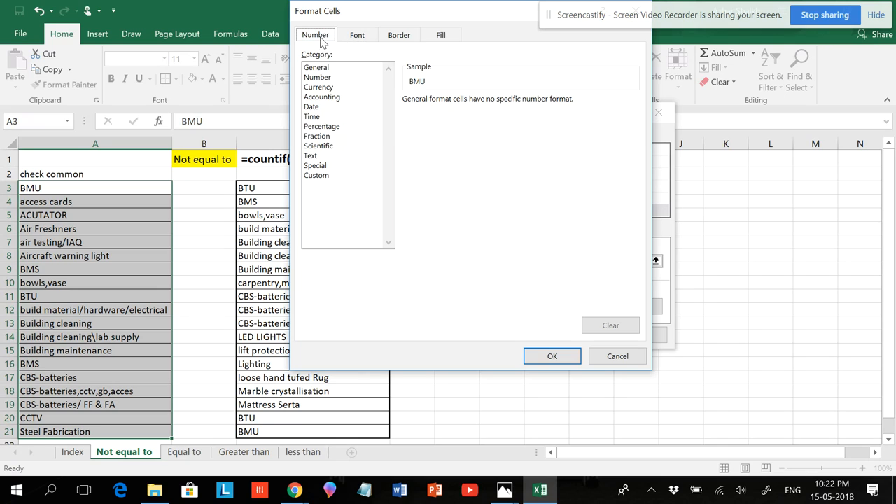
left_click(397, 37)
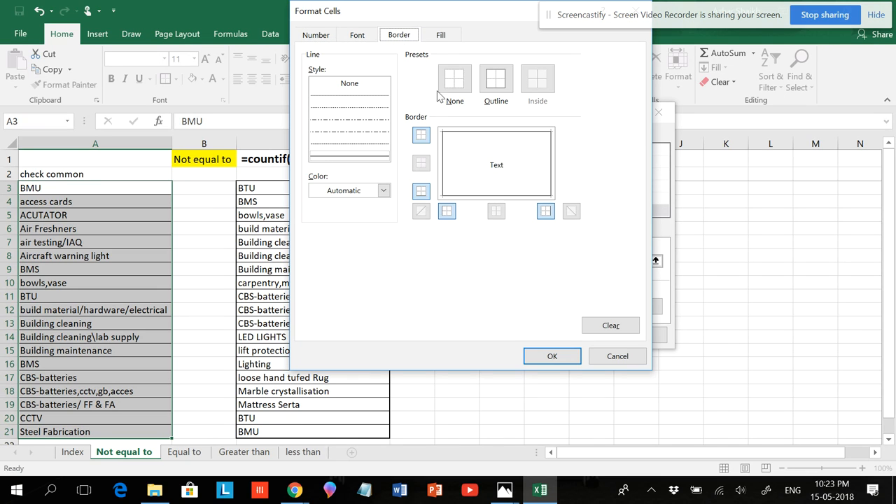
left_click(439, 35)
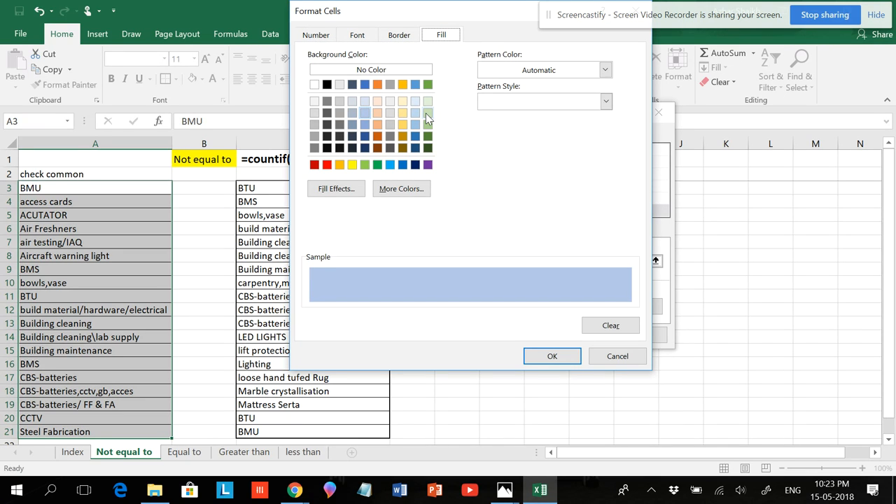
left_click(607, 102)
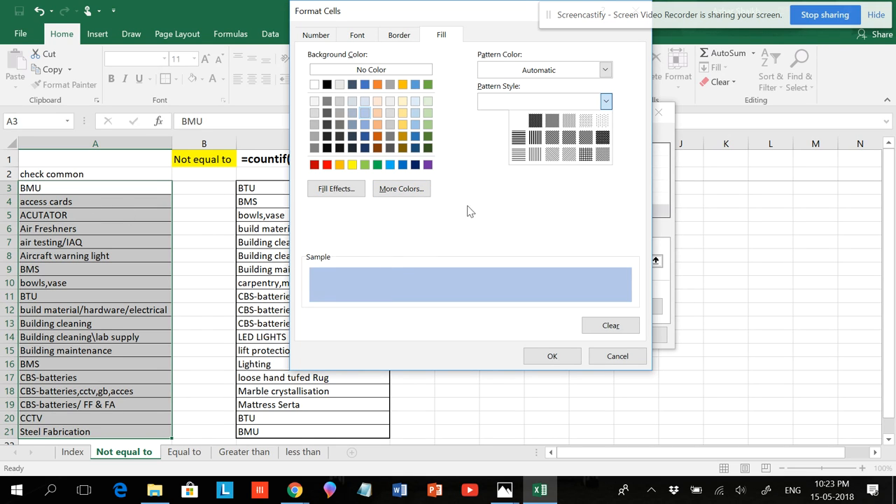
left_click(607, 70)
left_click(607, 70)
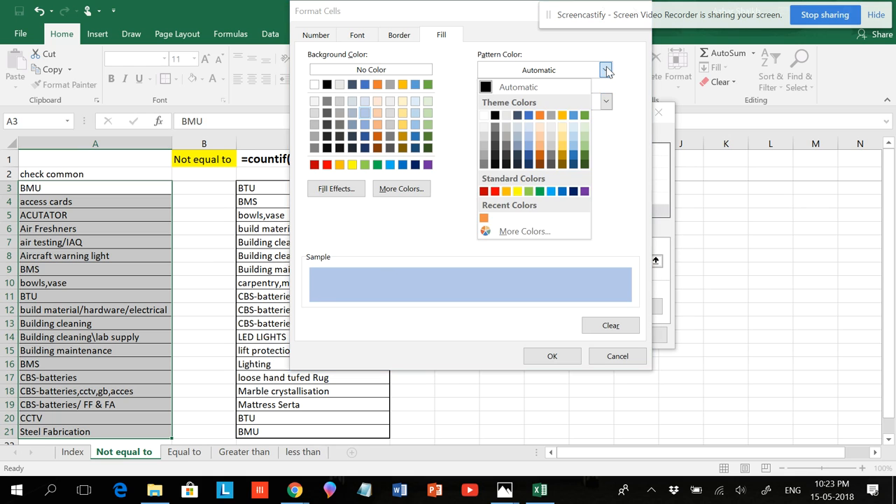
left_click(522, 232)
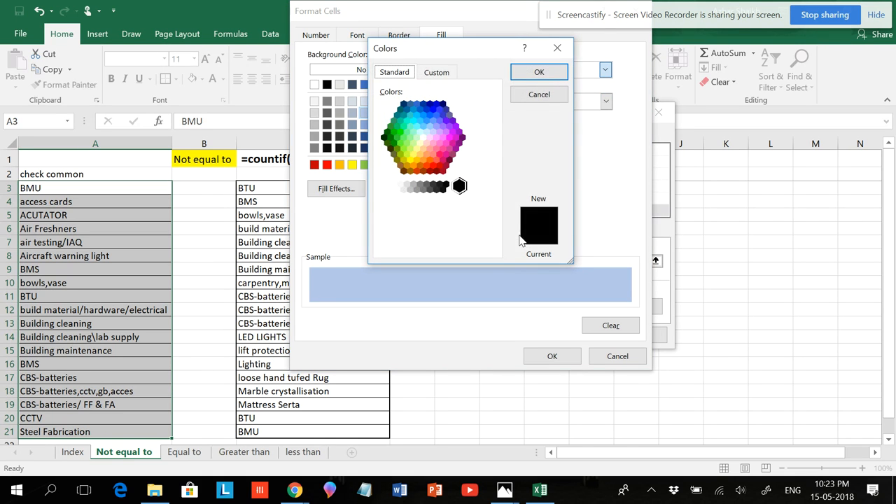
left_click(453, 73)
left_click(561, 47)
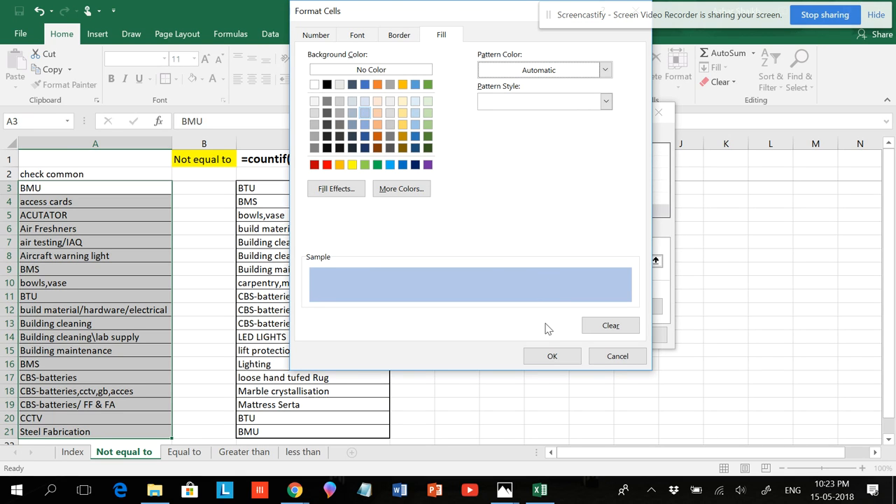
Accept the format and apply the rule to A3:A21, then select BMS in A9 to inspect the highlighting.
left_click(542, 359)
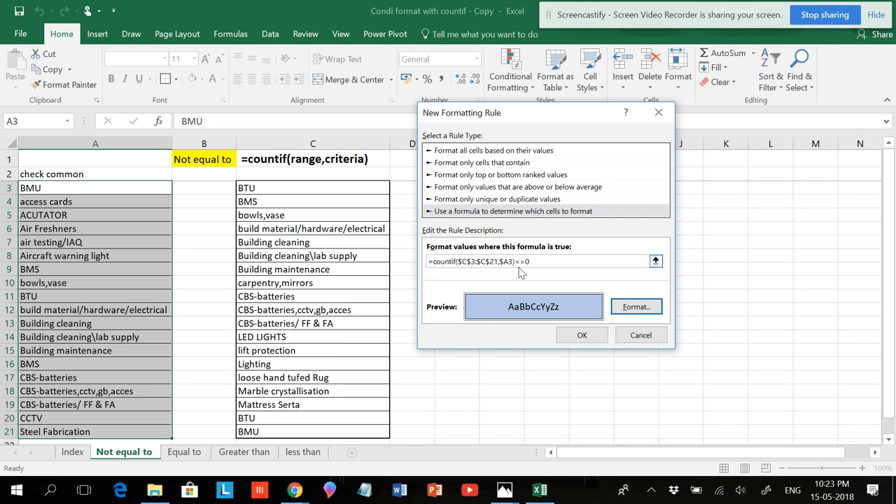
left_click(570, 337)
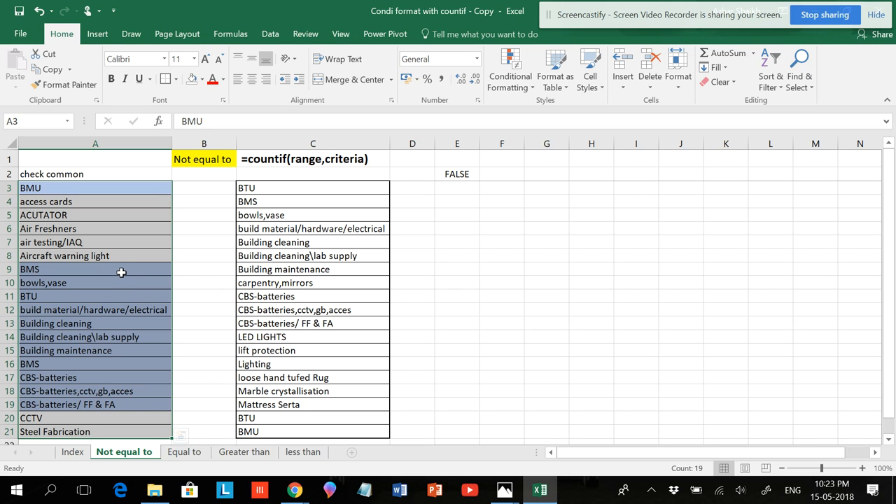
left_click(119, 274)
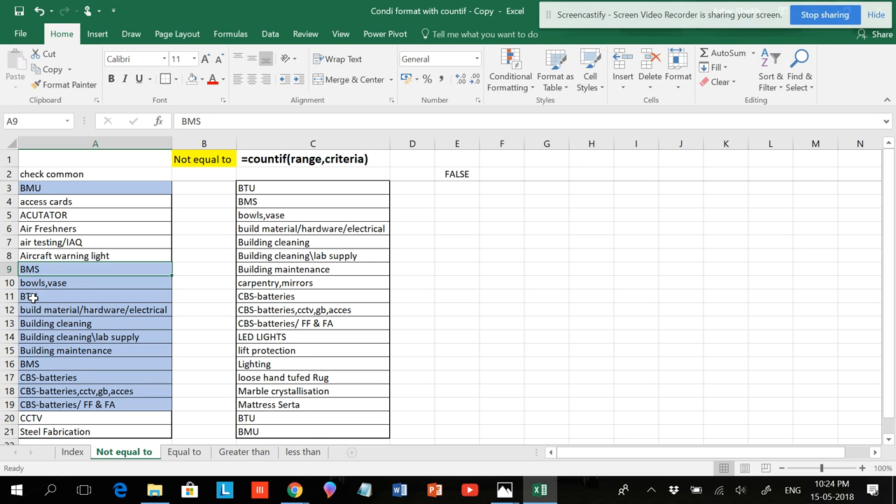
Change cell C20 to BT and compare it with the BTU entry in A11 to test the rule.
double_click(268, 418)
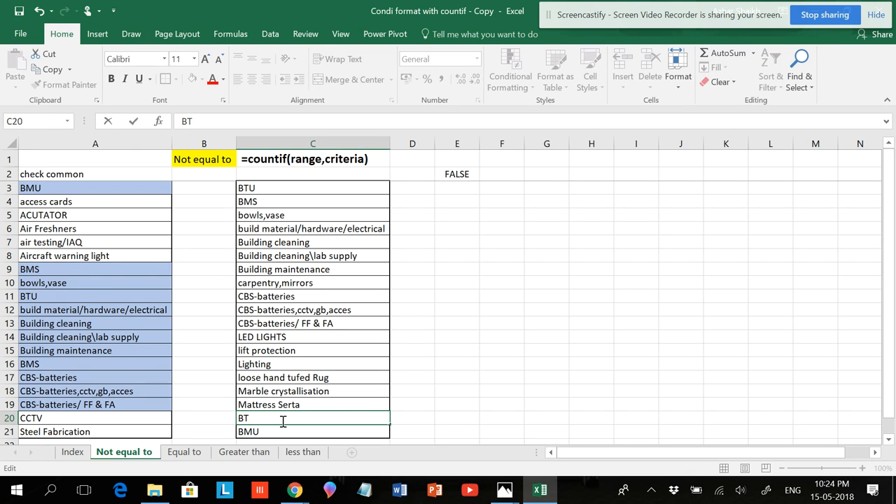
key("Tab")
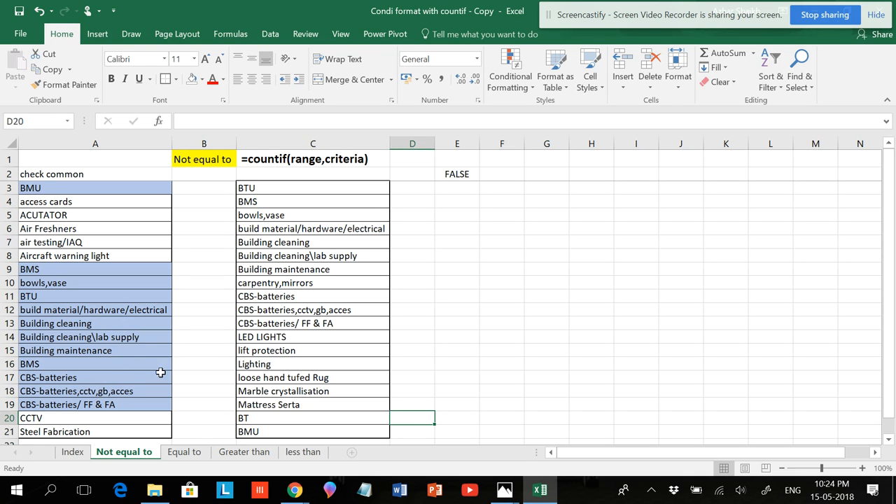
left_click(263, 417)
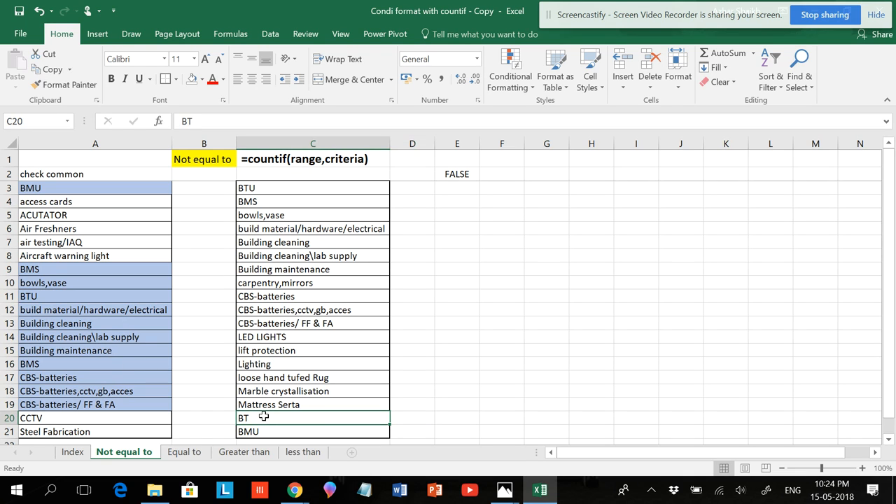
left_click(60, 296)
left_click(268, 418)
Change cell C3 to BT to test the rule, and undo the edits to C3 and C20.
double_click(264, 188)
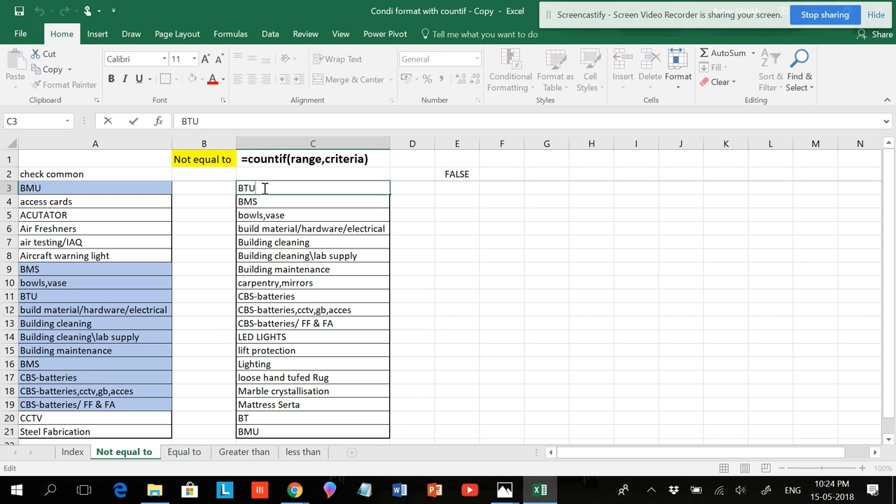
key("BackSpace")
key("Tab")
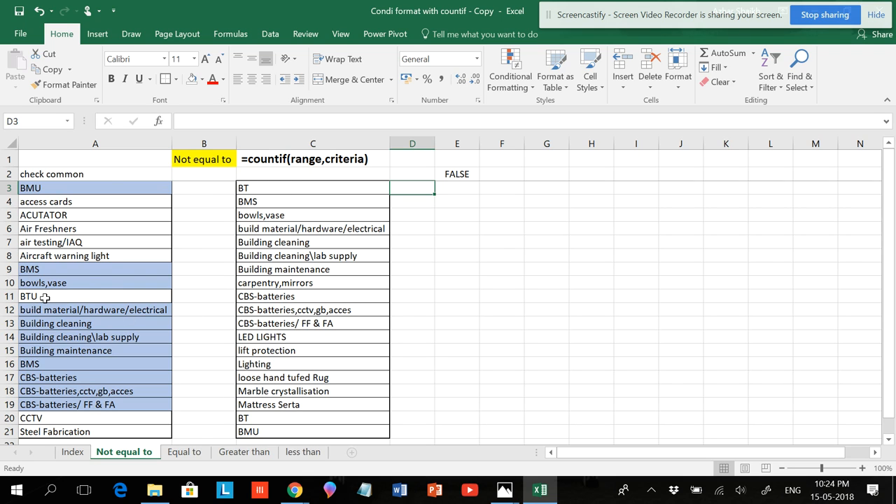
key("ctrl+z")
key("ctrl+z")
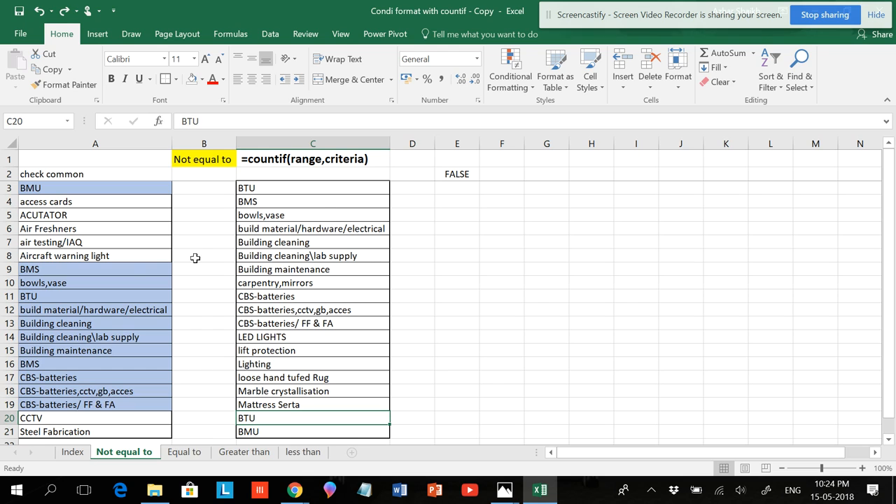
Test the rule by clearing the bowls,vase entry in C5, and undo the deletion.
left_click(292, 215)
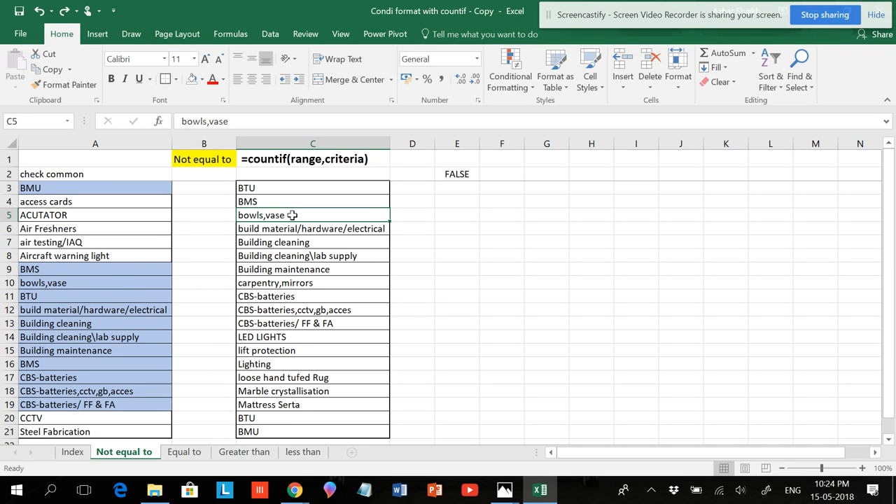
key("Delete")
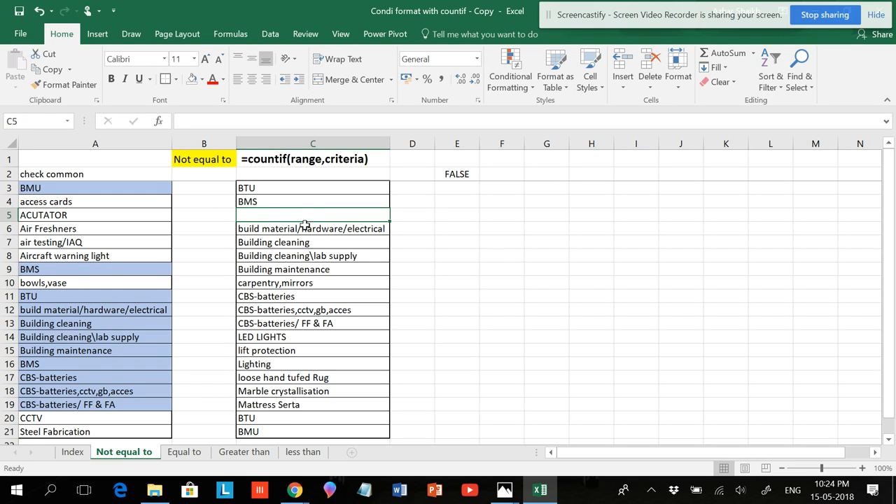
key("ctrl+z")
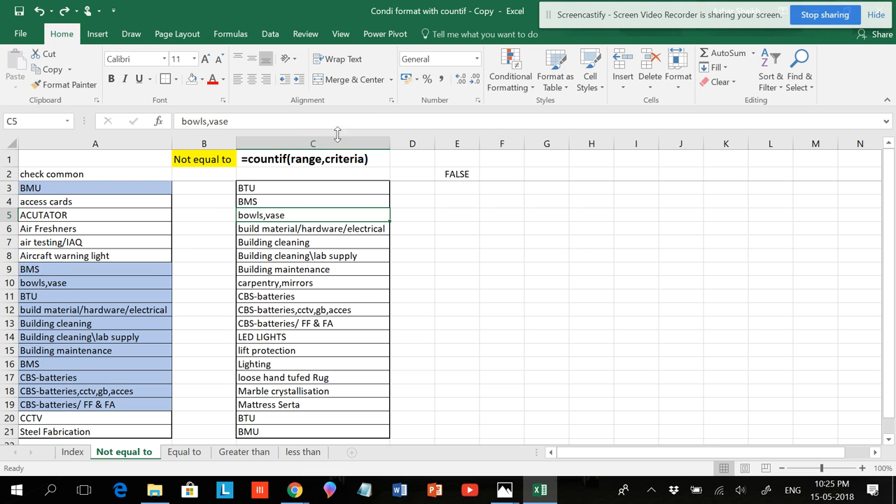
Start a new conditional formatting rule for C3:C21 that uses a formula to determine which cells to format.
left_click_drag(145, 188, 119, 413)
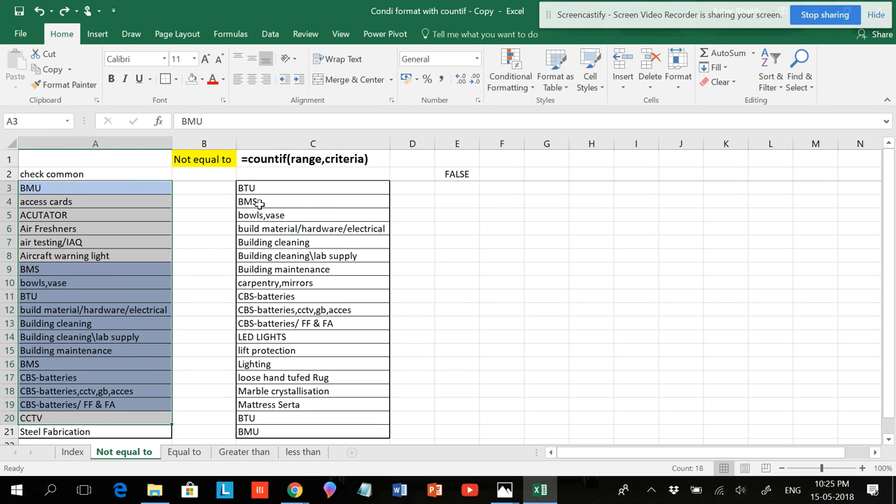
left_click_drag(267, 187, 258, 430)
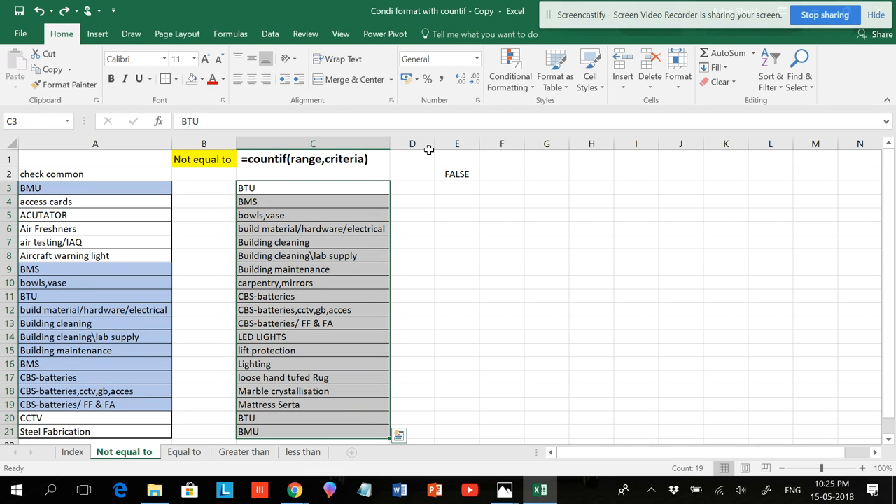
left_click(520, 93)
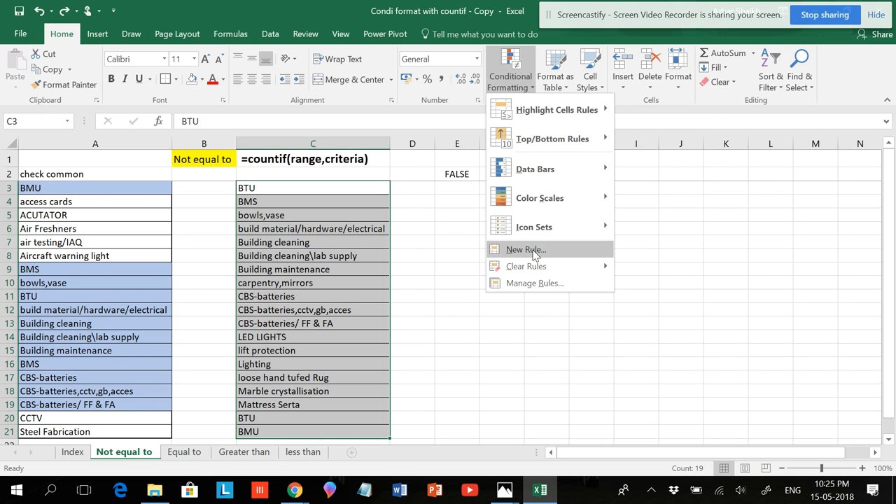
left_click(534, 250)
left_click(444, 200)
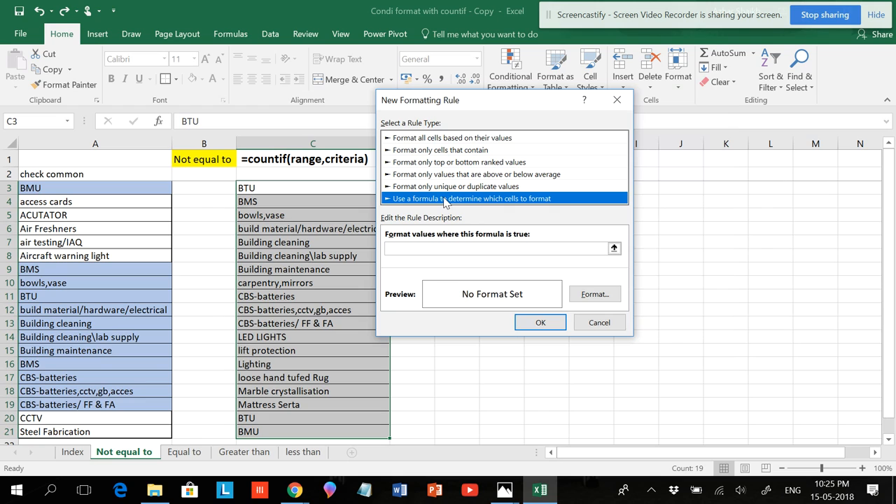
Enter the rule formula =countif($A$3:$A$21,$C3)<>0 to match second-list items that also occur in A3:A21.
left_click(411, 249)
left_click(407, 250)
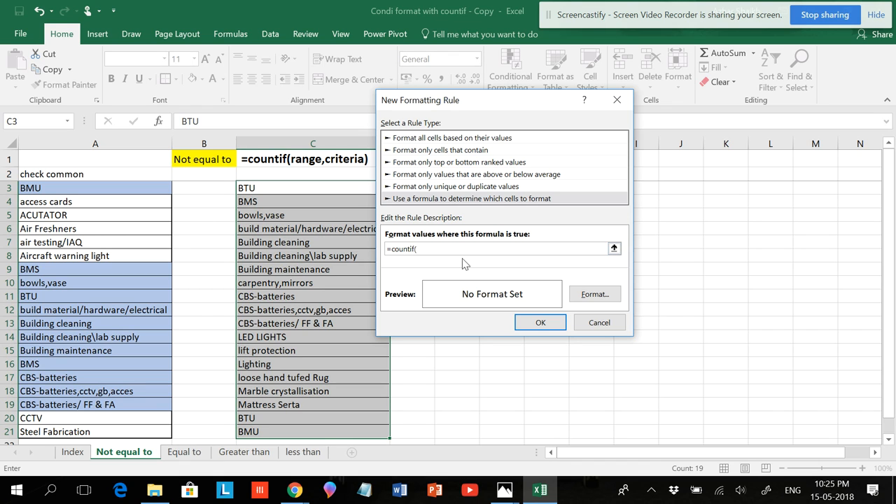
left_click_drag(451, 105, 511, 112)
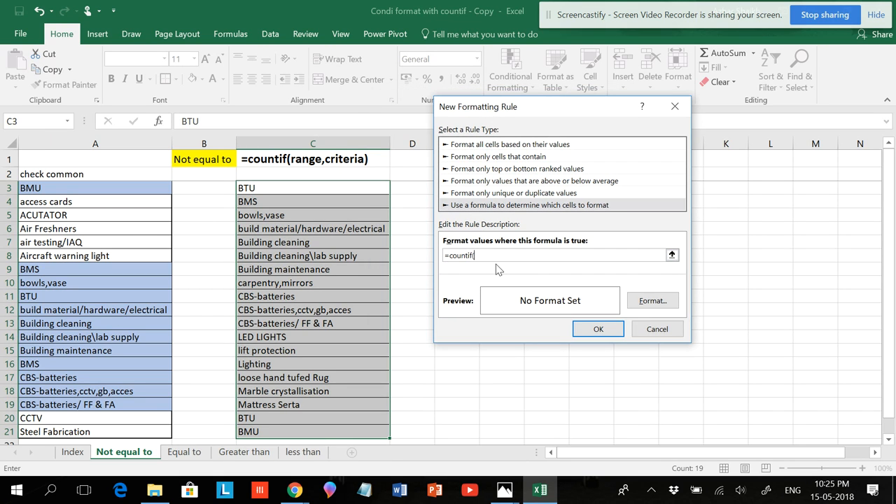
left_click(494, 255)
left_click_drag(130, 187, 88, 431)
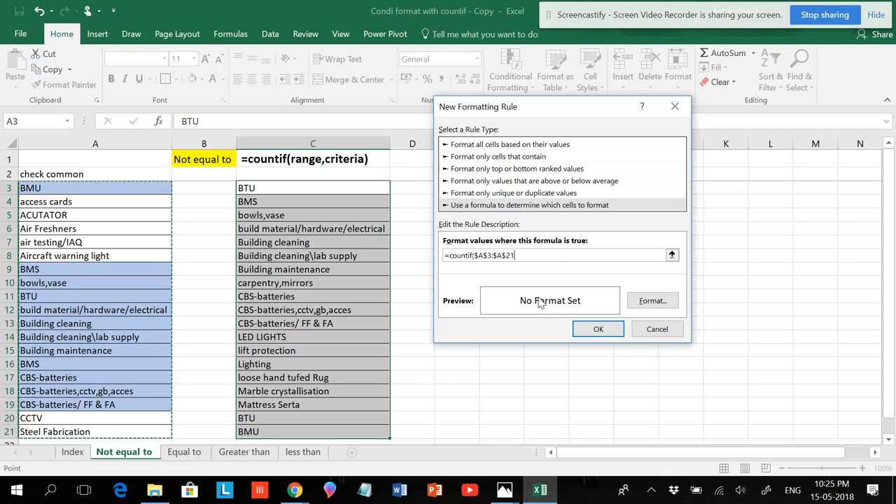
type(",")
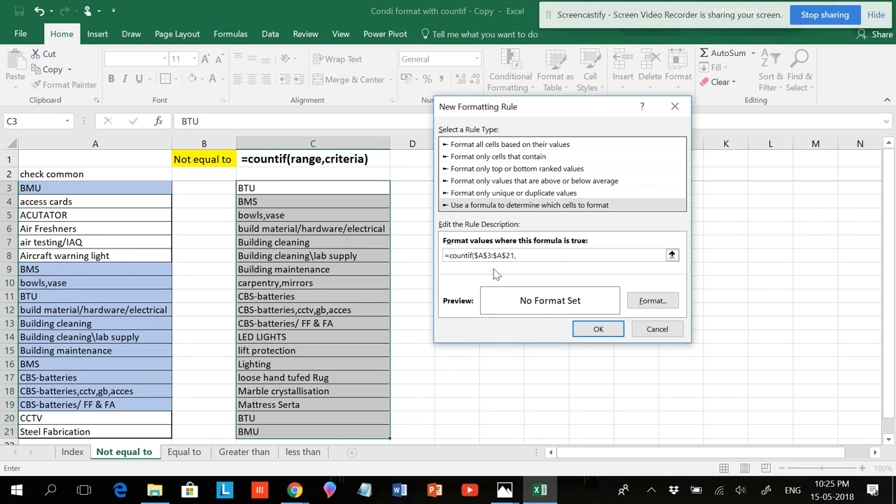
left_click(276, 188)
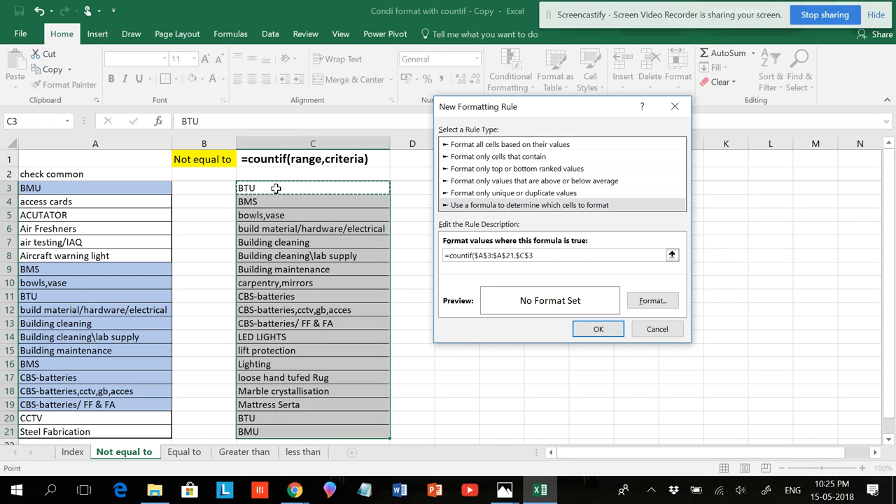
key("F4")
key("F4")
key("F4")
type(")<>0")
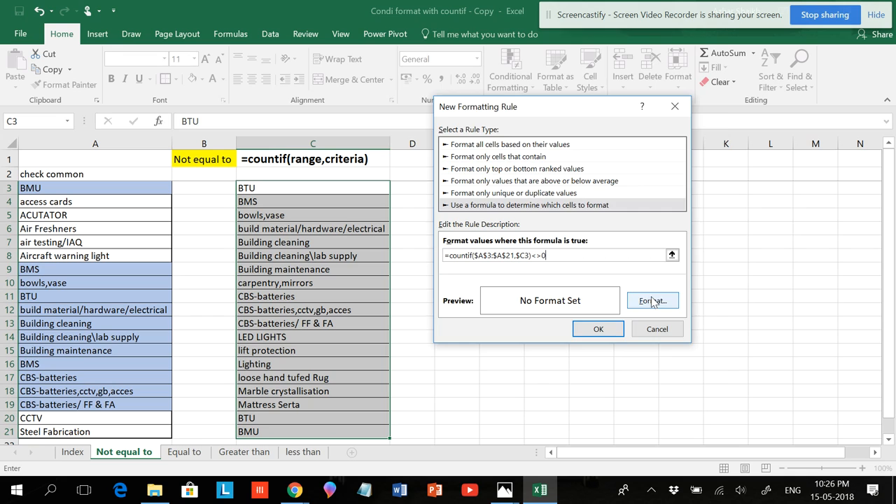
Give the C3:C21 rule a light orange fill and an italic font style, and apply the rule.
left_click(649, 301)
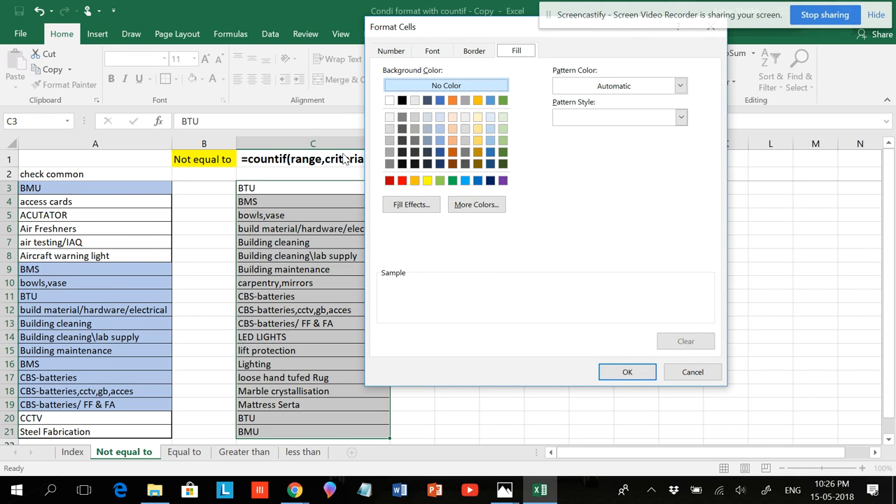
left_click(455, 128)
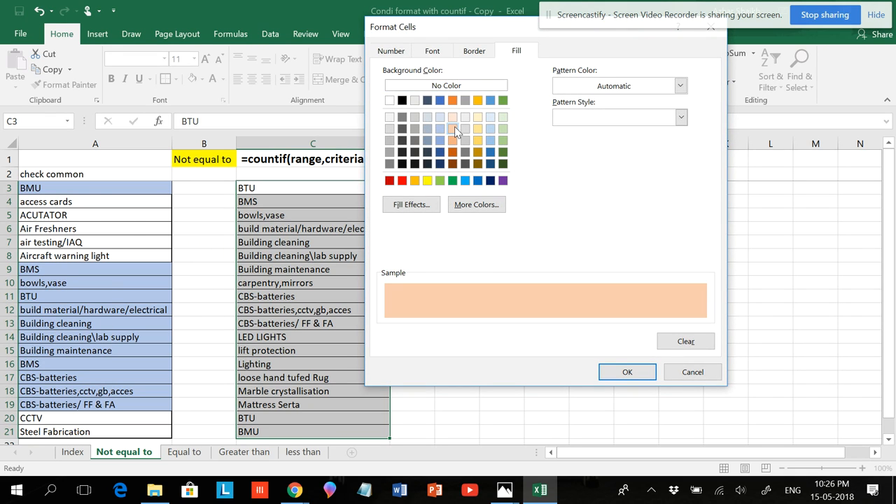
left_click(480, 51)
left_click(571, 96)
left_click(428, 55)
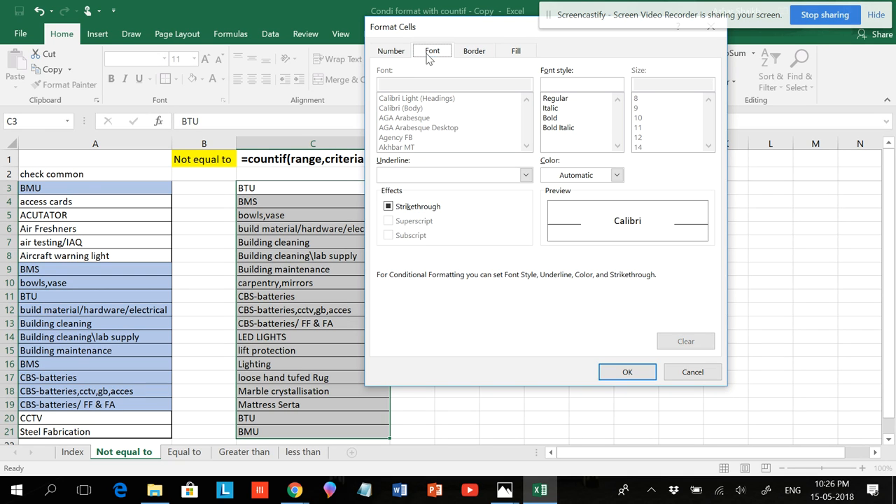
left_click(552, 109)
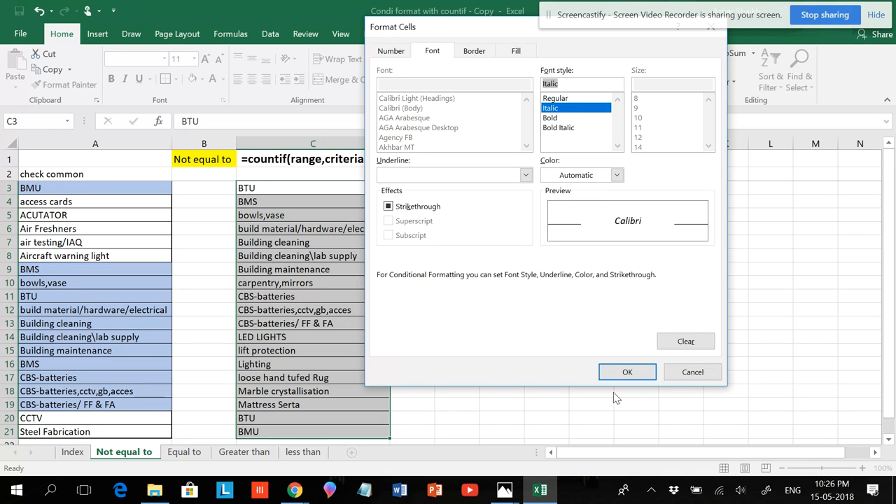
left_click(611, 371)
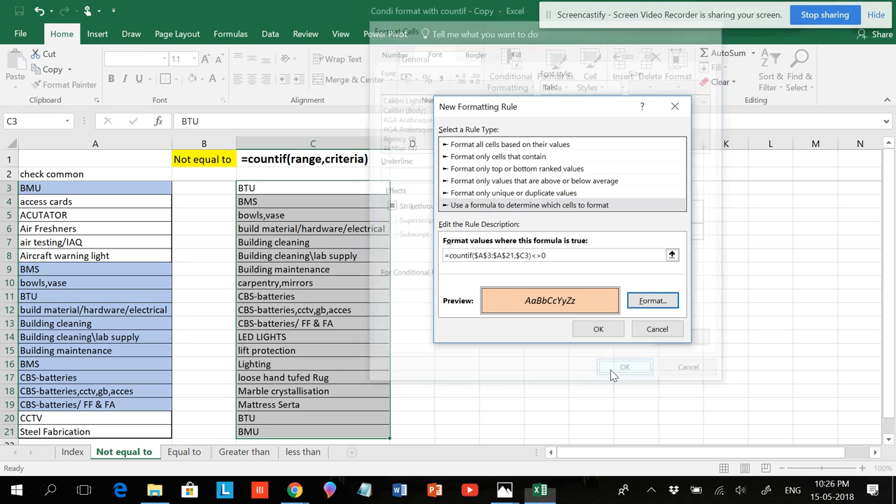
left_click(603, 331)
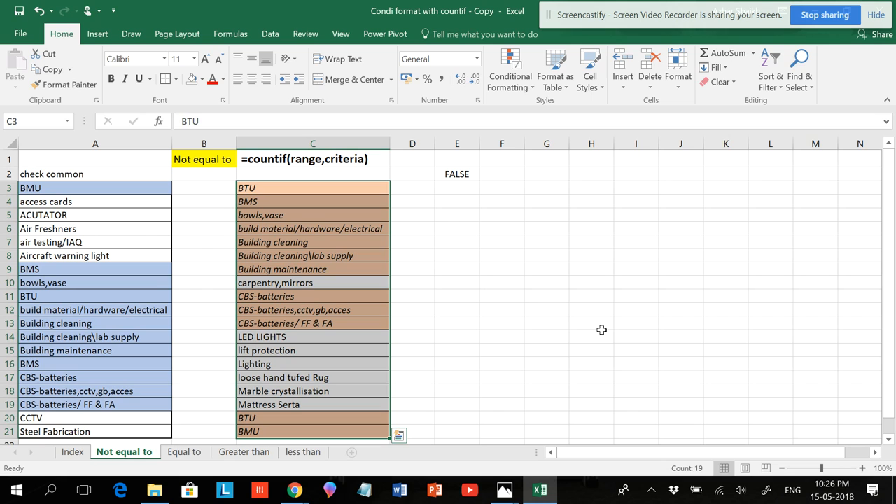
left_click(601, 329)
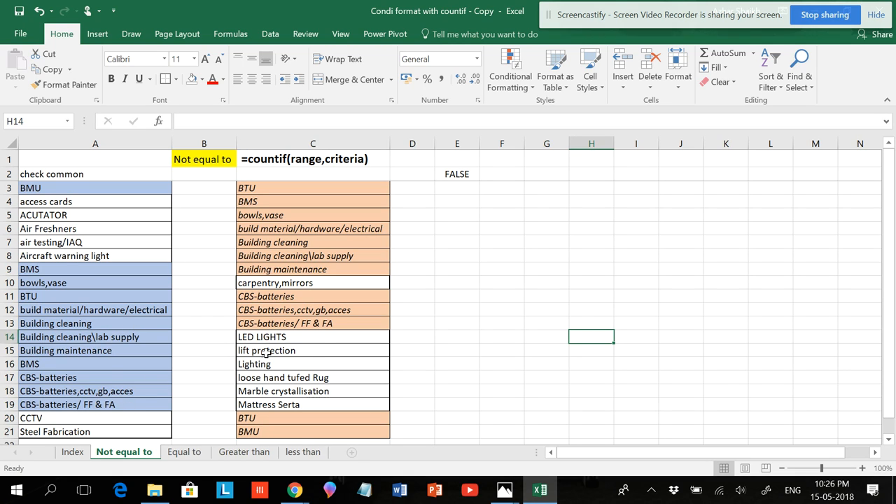
Test the rule by shortening cell A19 to CBS-batteries/ FF & F, and change it to CBS-batteries/ FF & Fa.
double_click(120, 405)
key("BackSpace")
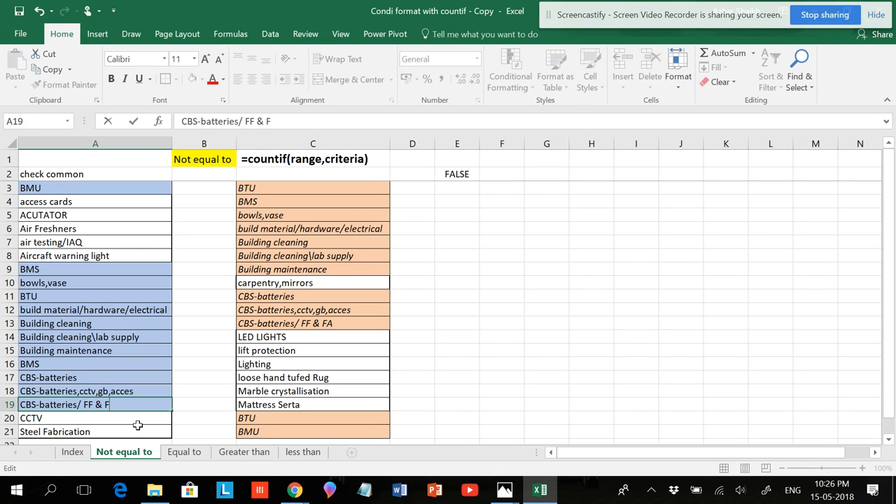
key("Tab")
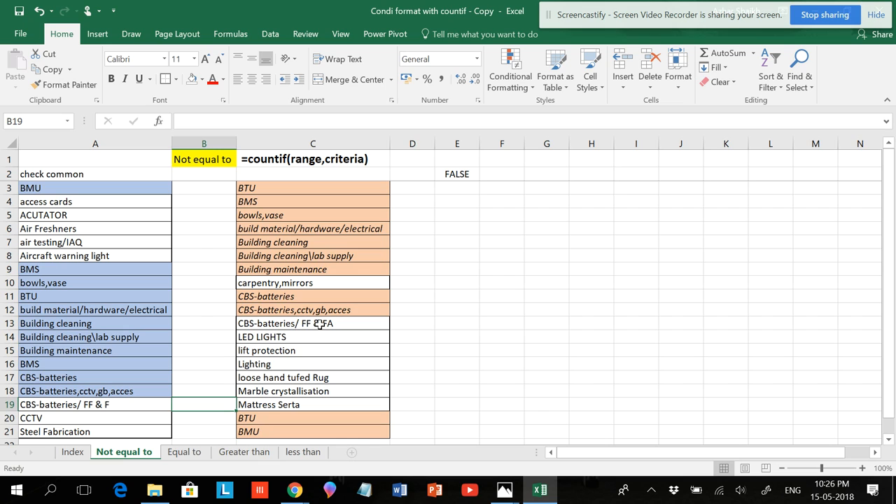
double_click(118, 404)
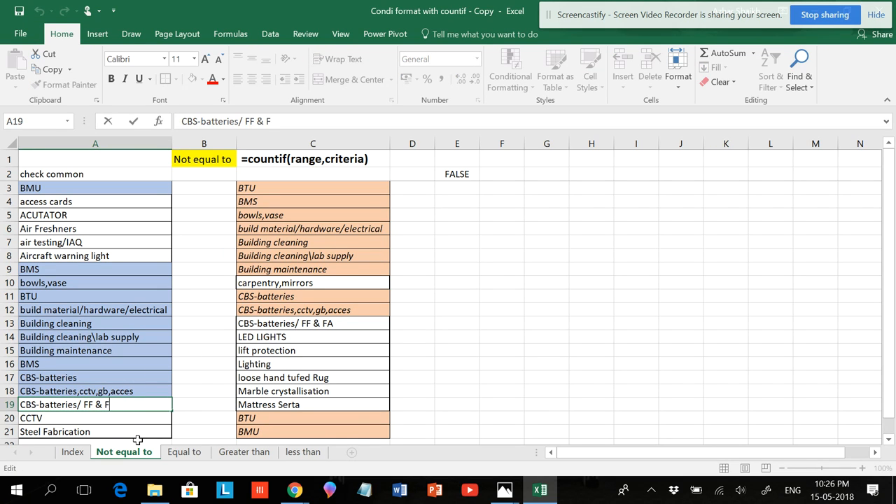
type("a")
key("Tab")
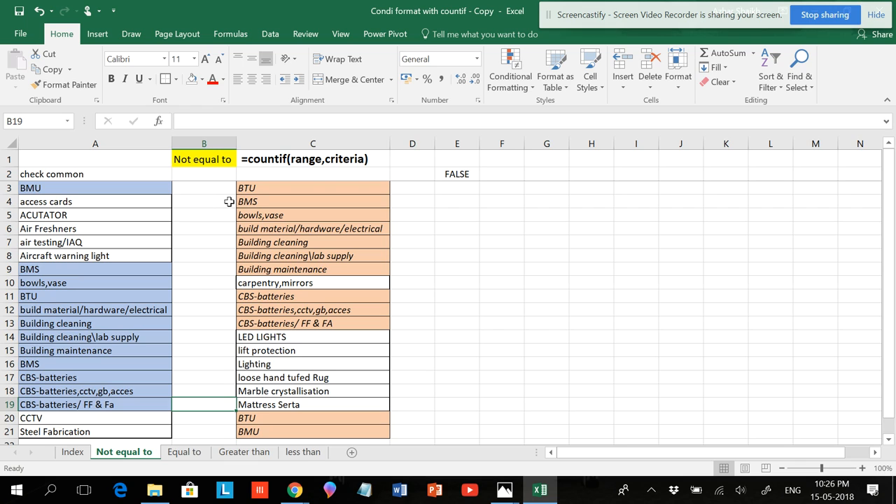
Review the operator overview on the Index sheet, and examine the unhighlighted items A4:A8 and C14:C19 on the Not equal to sheet.
left_click(72, 452)
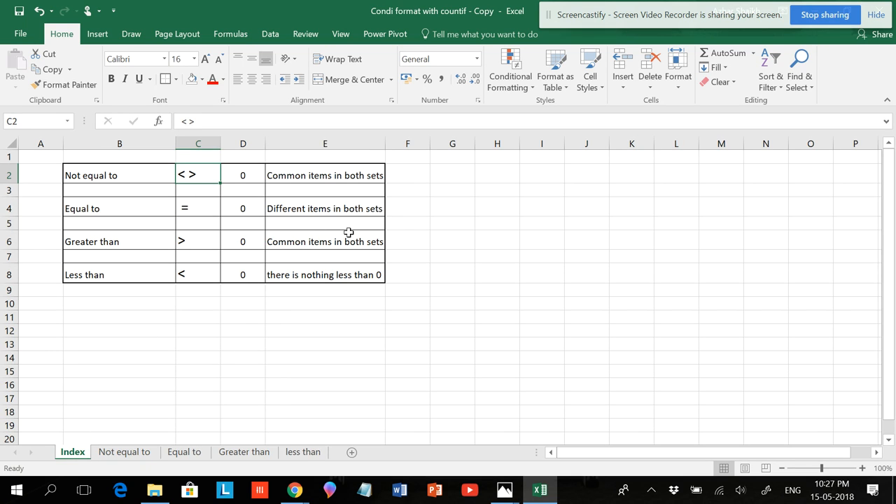
left_click(144, 454)
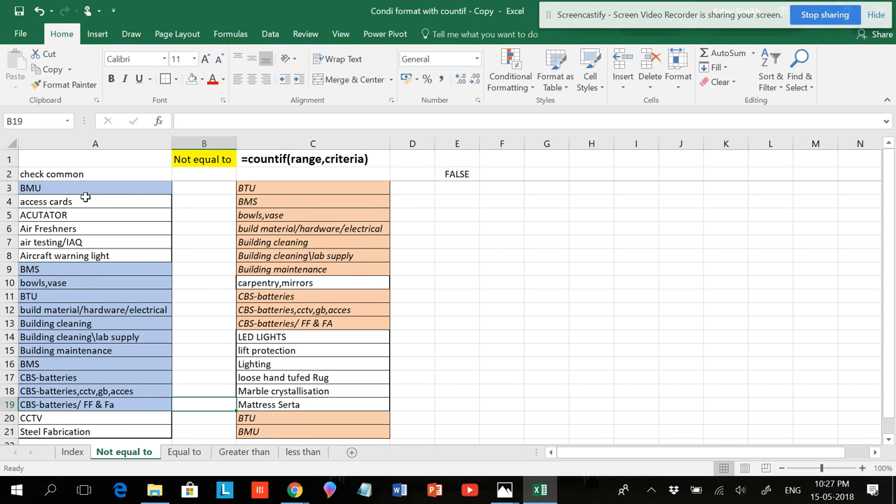
left_click_drag(83, 201, 100, 263)
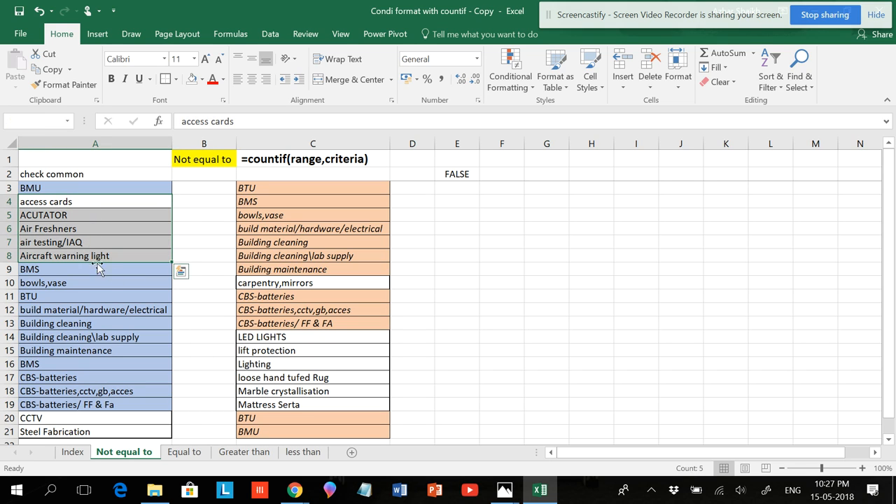
left_click_drag(276, 337, 278, 406)
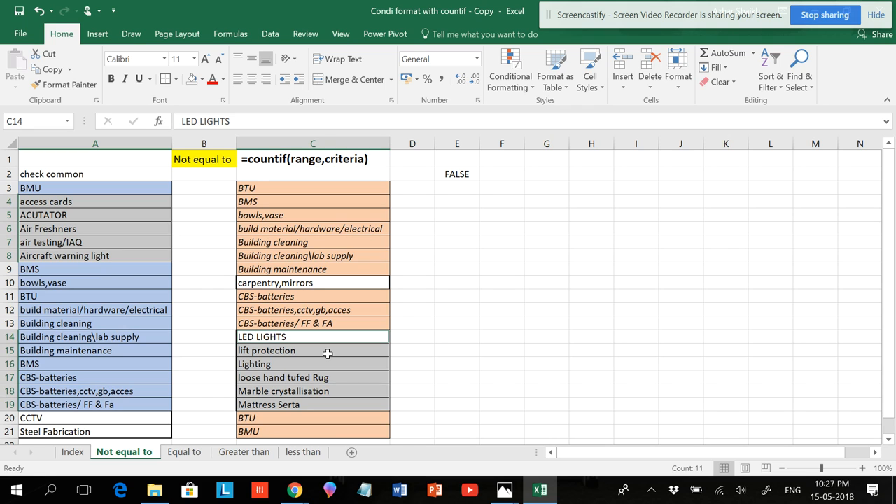
left_click(194, 233)
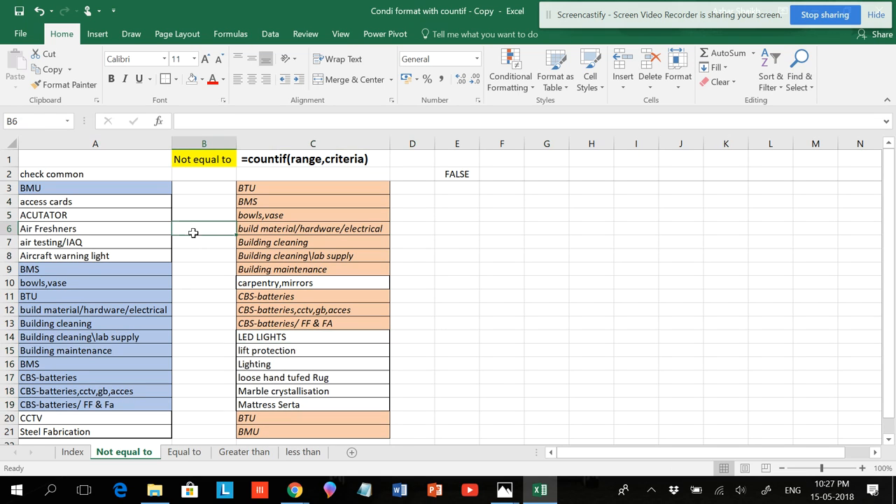